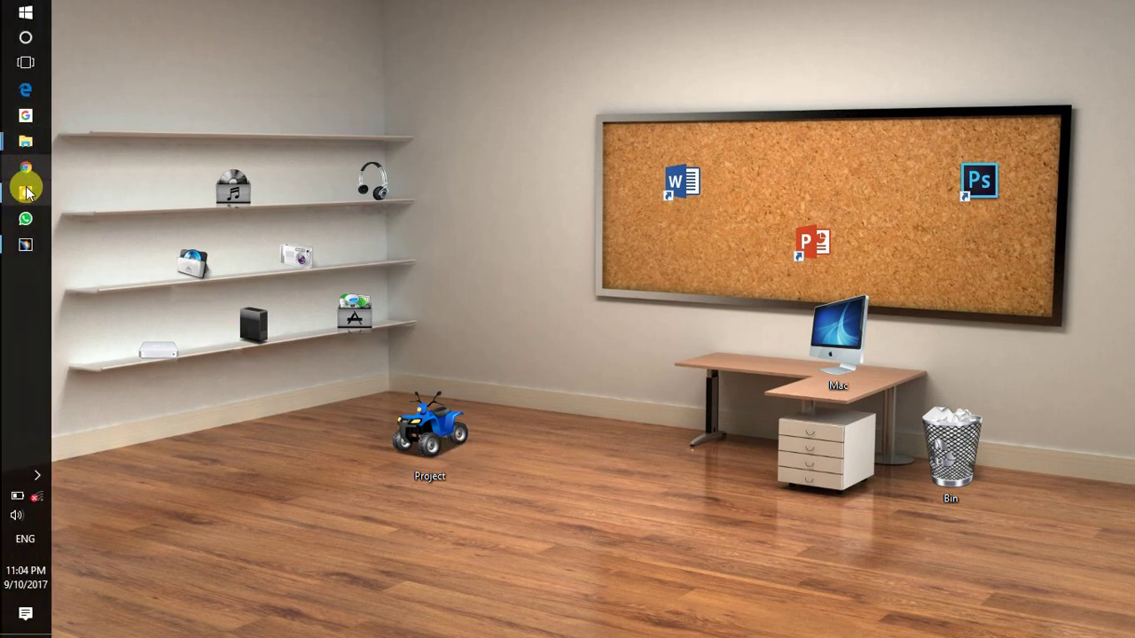
- Switch to CATIA V5 and create a new product in the Assembly Design workbench
{"action": "left_click", "coordinate": [30, 239]}
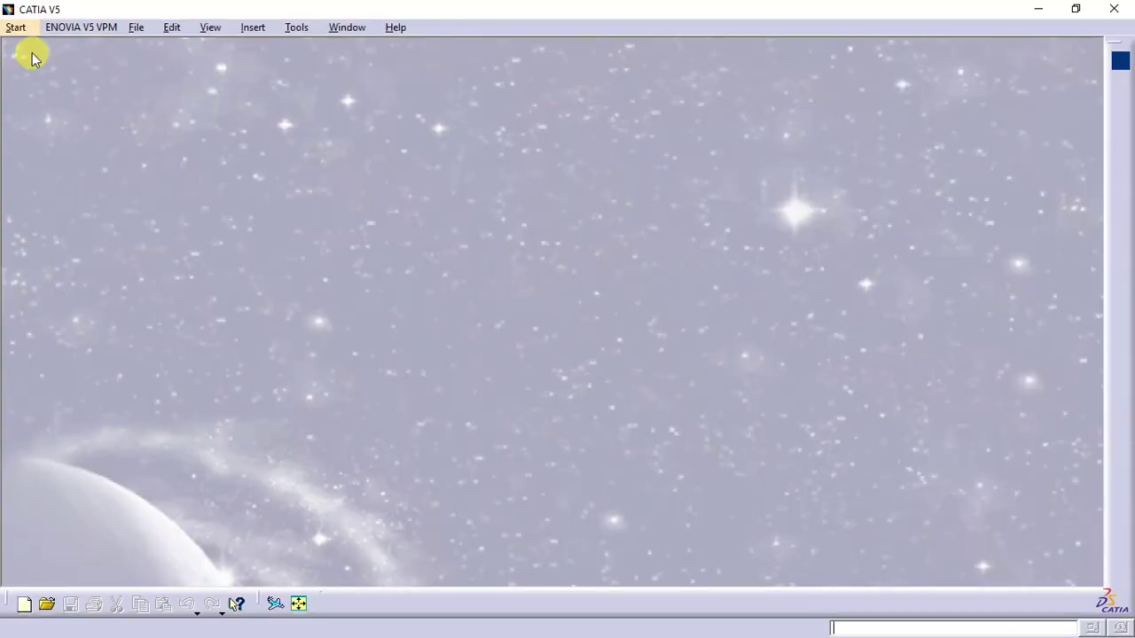
{"action": "left_click", "coordinate": [21, 28]}
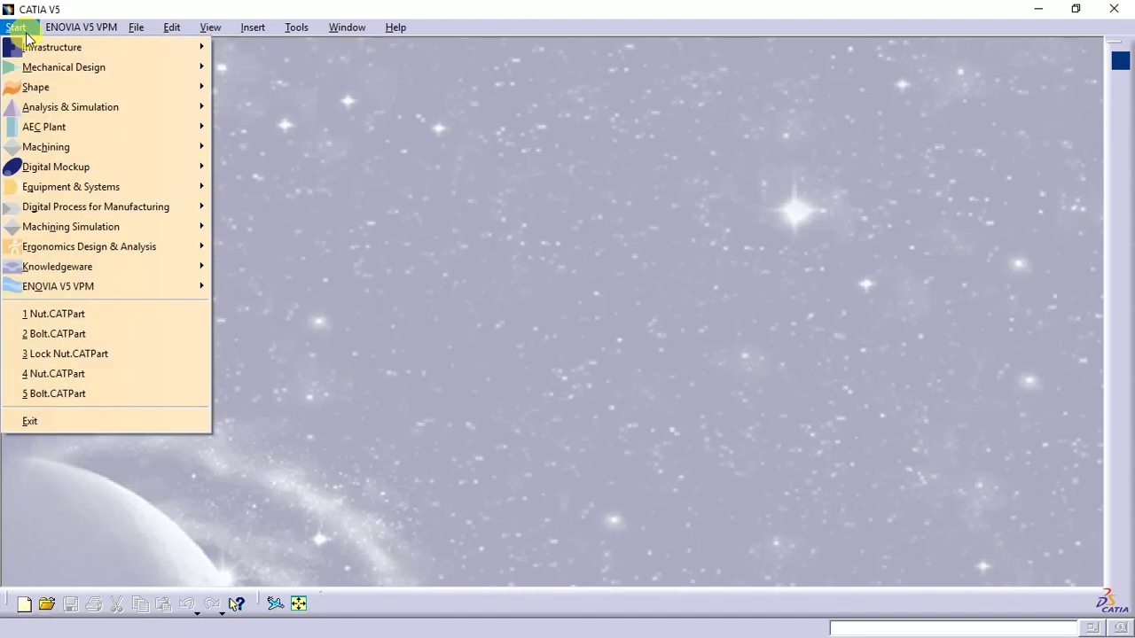
{"action": "mouse_move", "coordinate": [80, 71]}
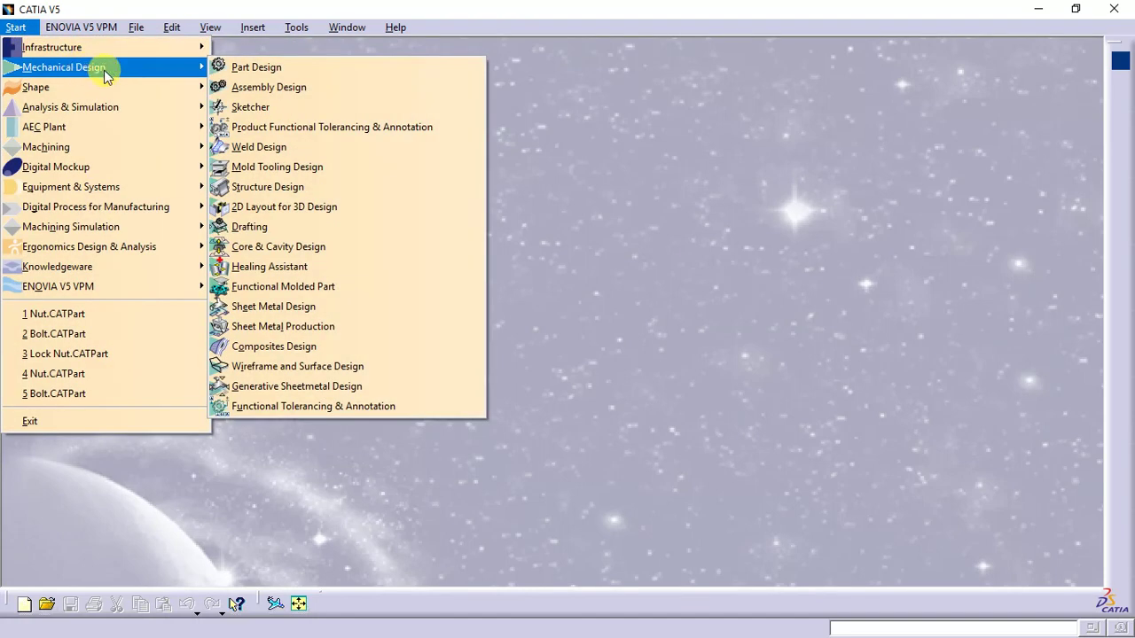
{"action": "left_click", "coordinate": [246, 89]}
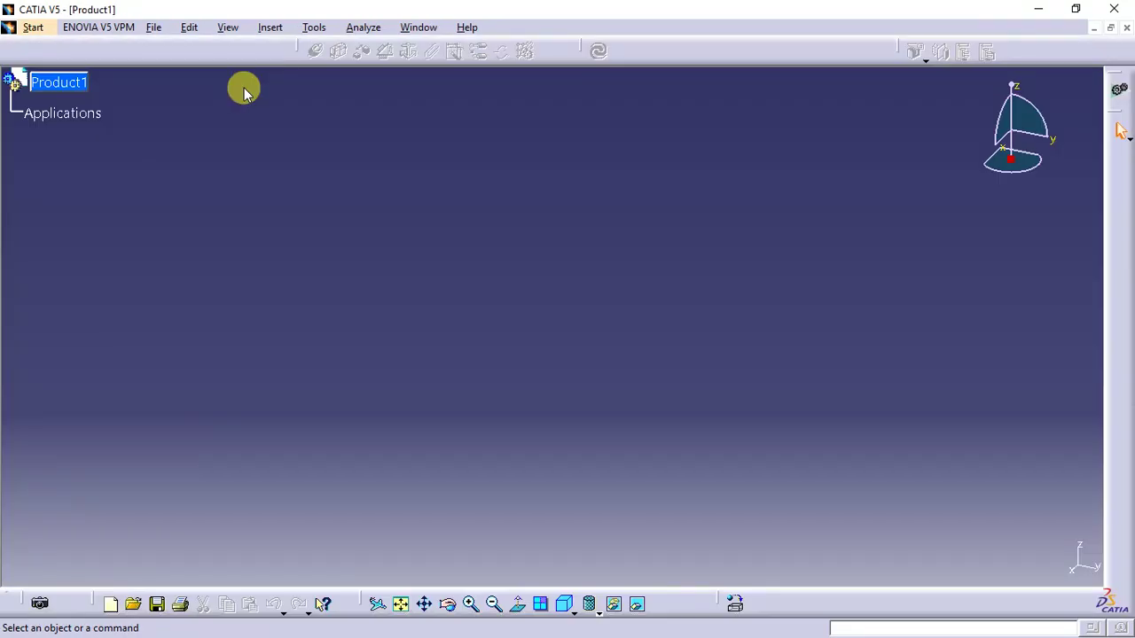
- Insert the existing Bolt part from the Tutorial folder as a component of Product1
{"action": "right_click", "coordinate": [79, 84]}
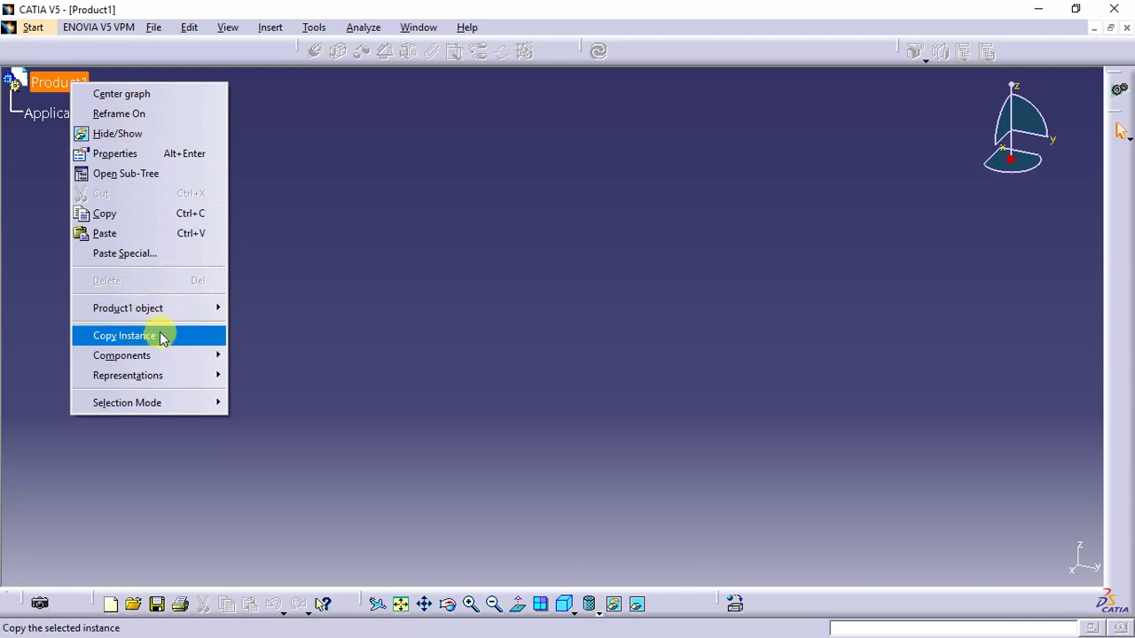
{"action": "mouse_move", "coordinate": [162, 364]}
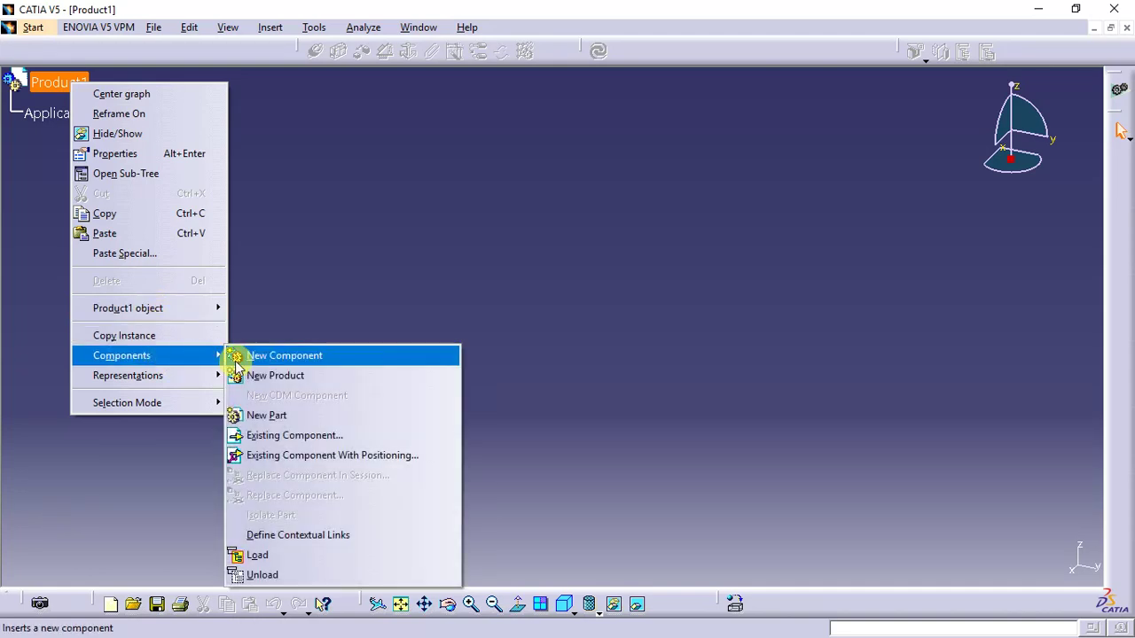
{"action": "left_click", "coordinate": [293, 436]}
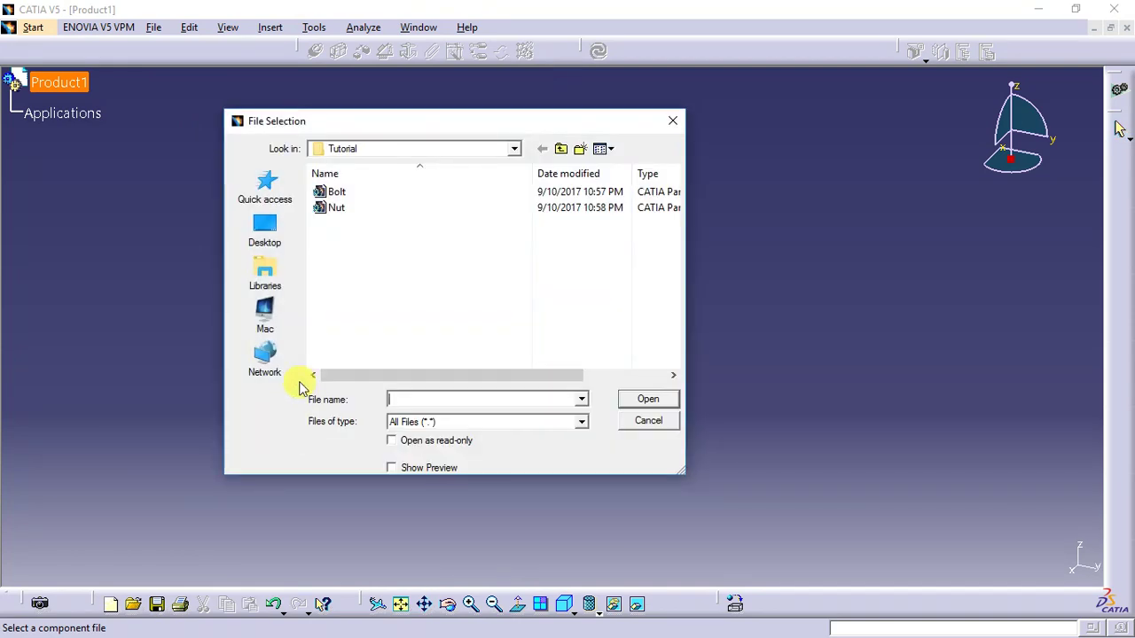
{"action": "left_click", "coordinate": [371, 201]}
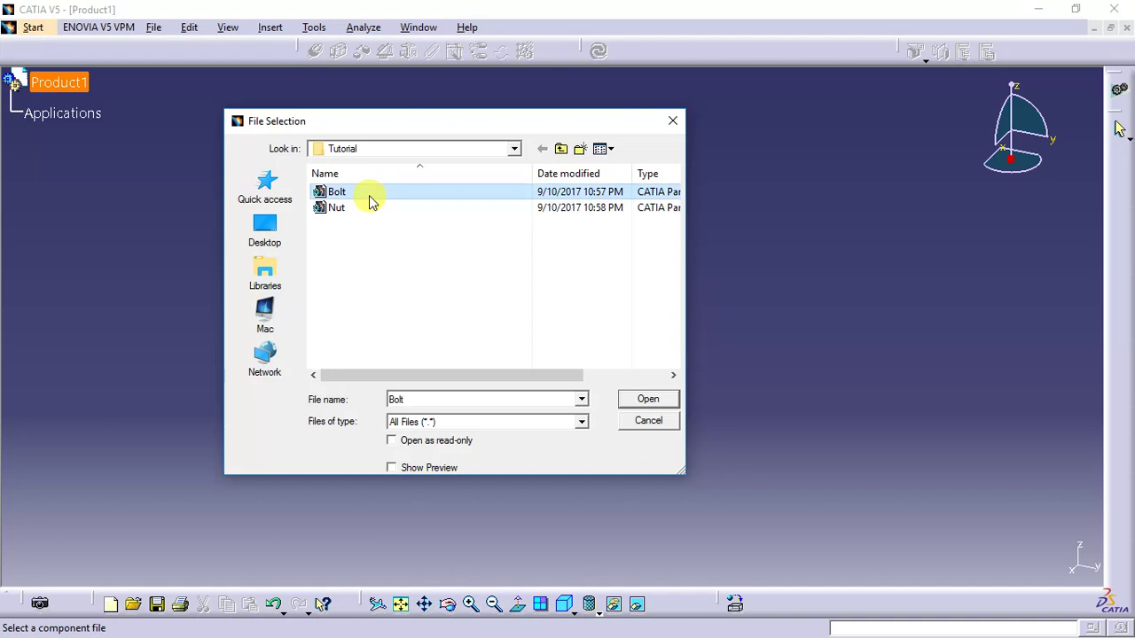
{"action": "left_click", "coordinate": [656, 403]}
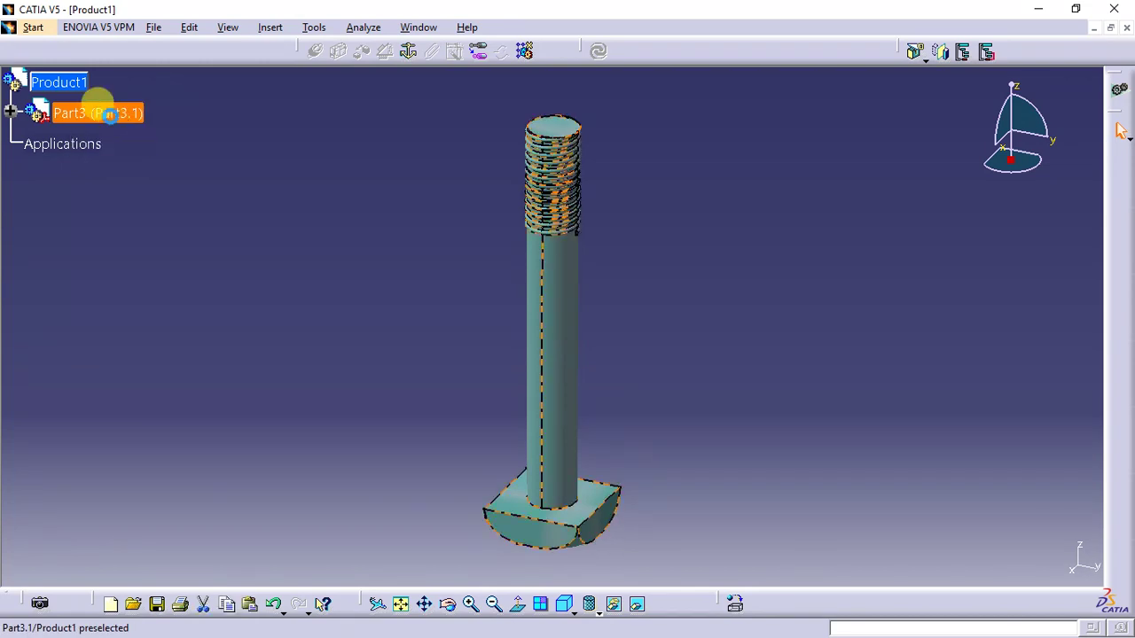
- Anchor the bolt in the assembly with a Fix Component constraint
{"action": "left_click", "coordinate": [118, 121]}
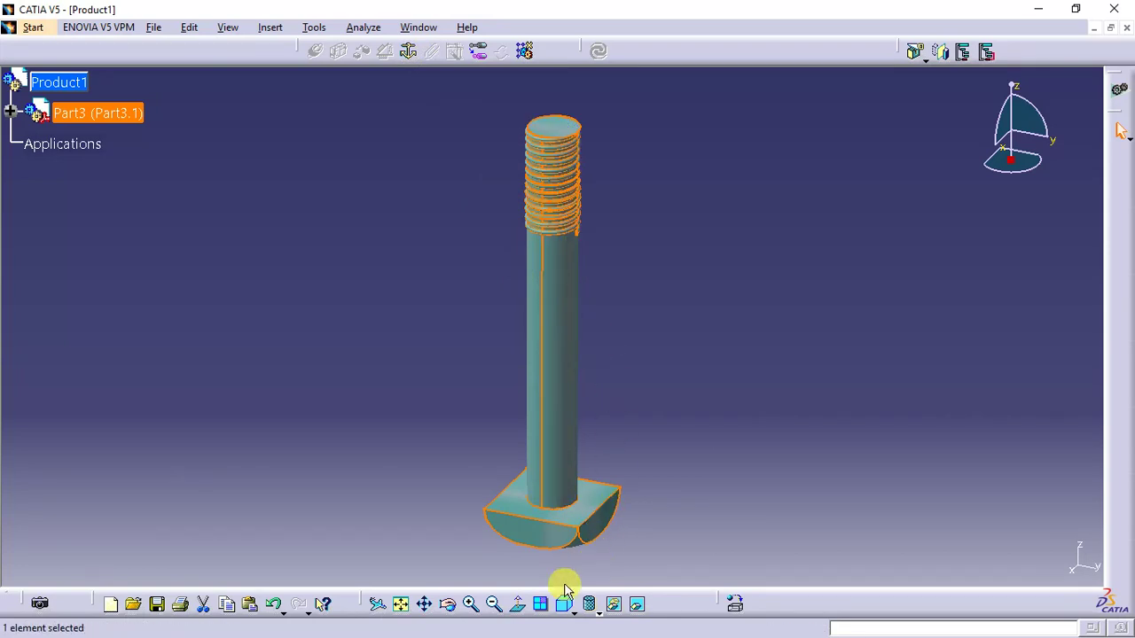
{"action": "left_click", "coordinate": [450, 604]}
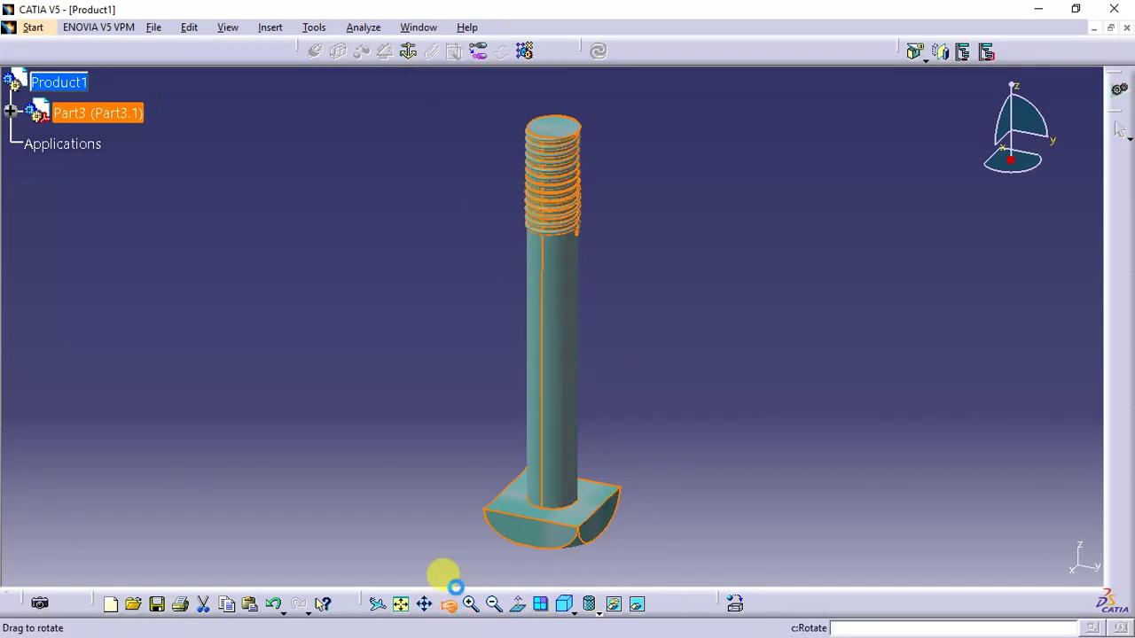
{"action": "left_click_drag", "start_coordinate": [599, 253], "coordinate": [651, 446]}
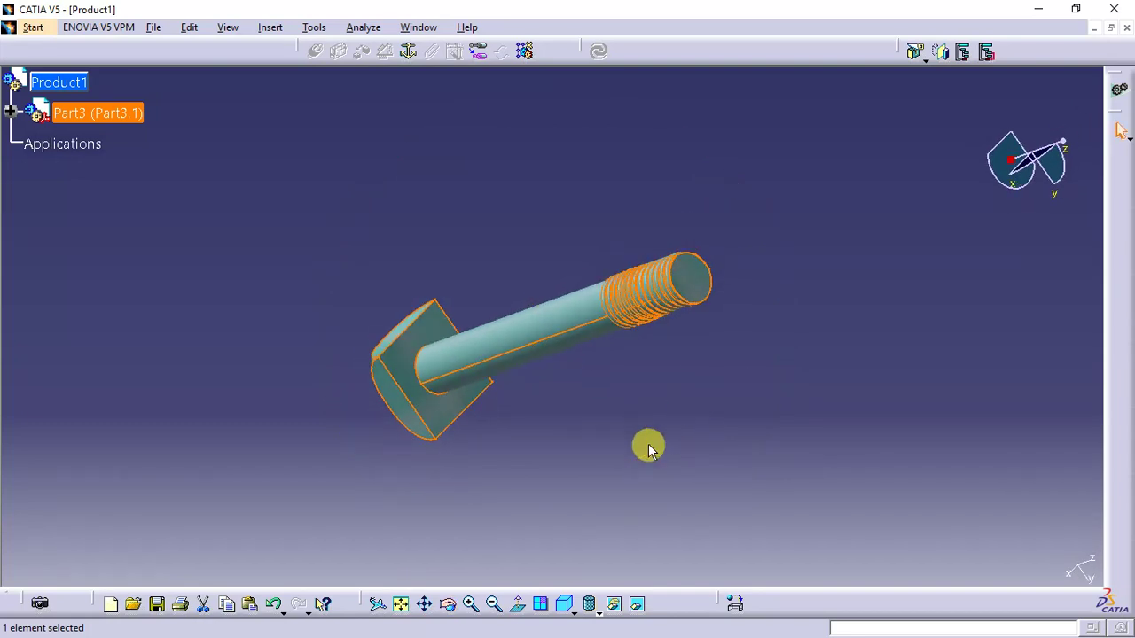
{"action": "left_click", "coordinate": [409, 52]}
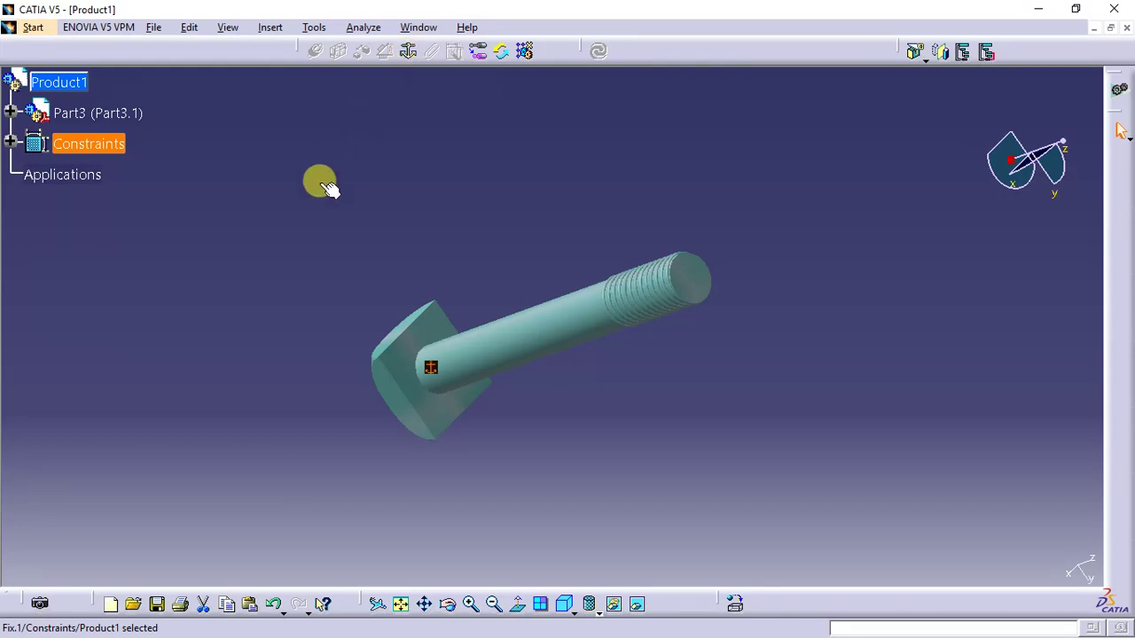
{"action": "left_click", "coordinate": [487, 214]}
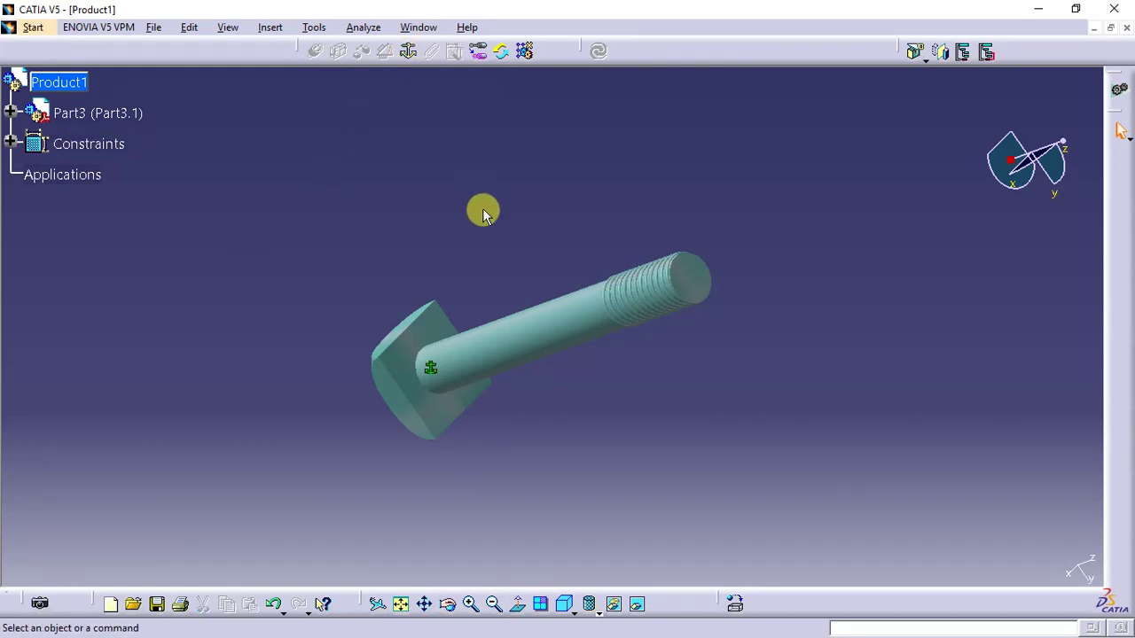
- Insert the existing Nut part from the Tutorial folder as a second component of Product1
{"action": "right_click", "coordinate": [76, 91]}
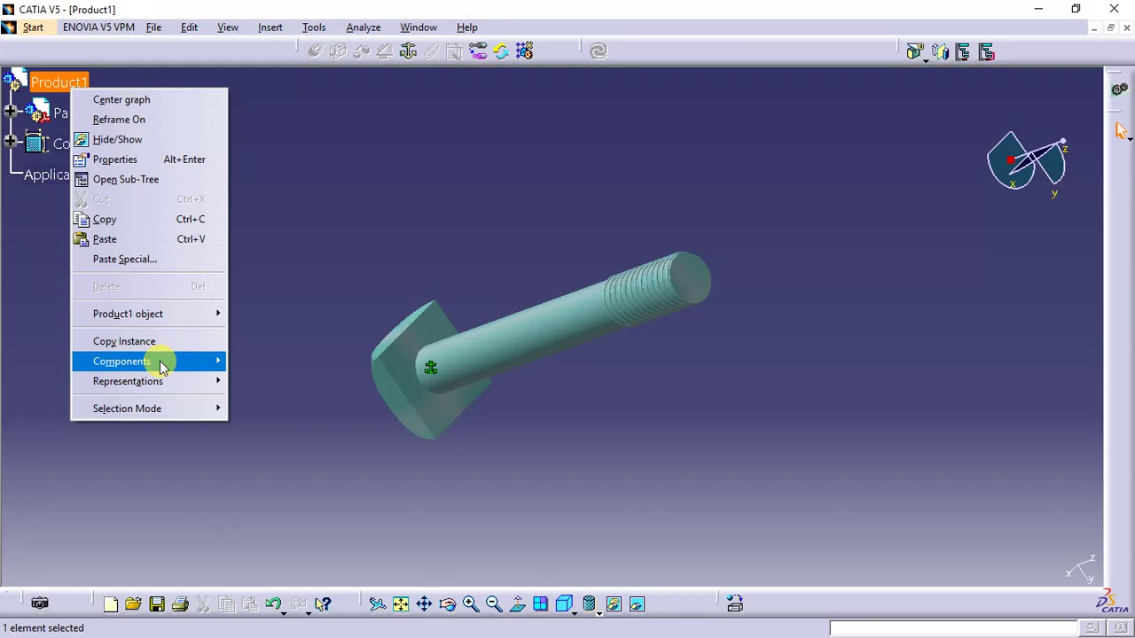
{"action": "mouse_move", "coordinate": [160, 364]}
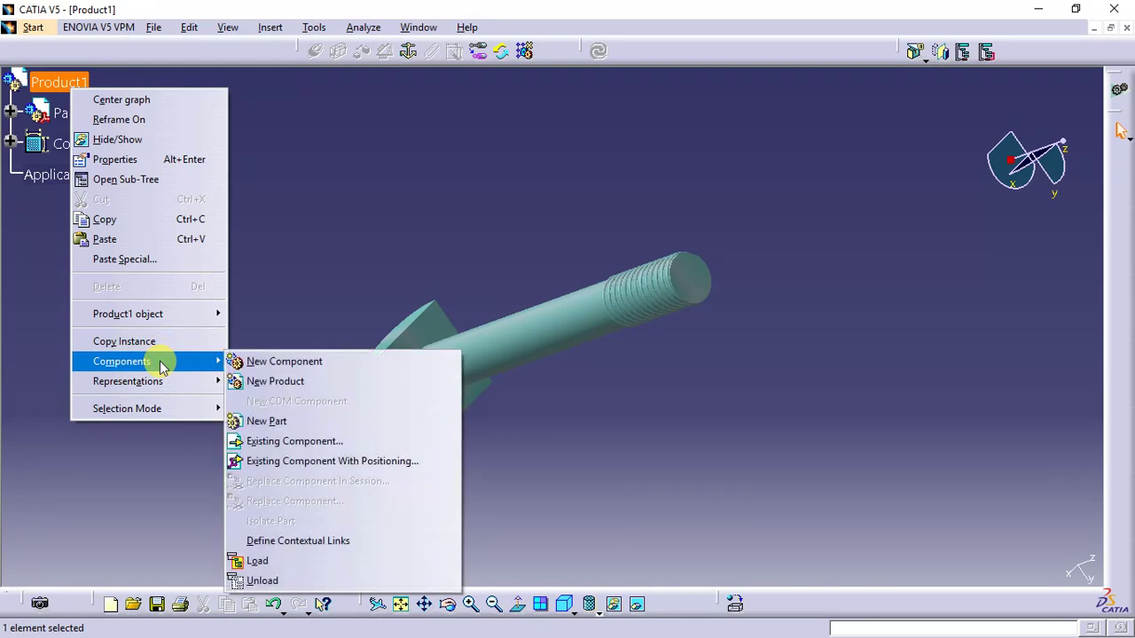
{"action": "left_click", "coordinate": [295, 442]}
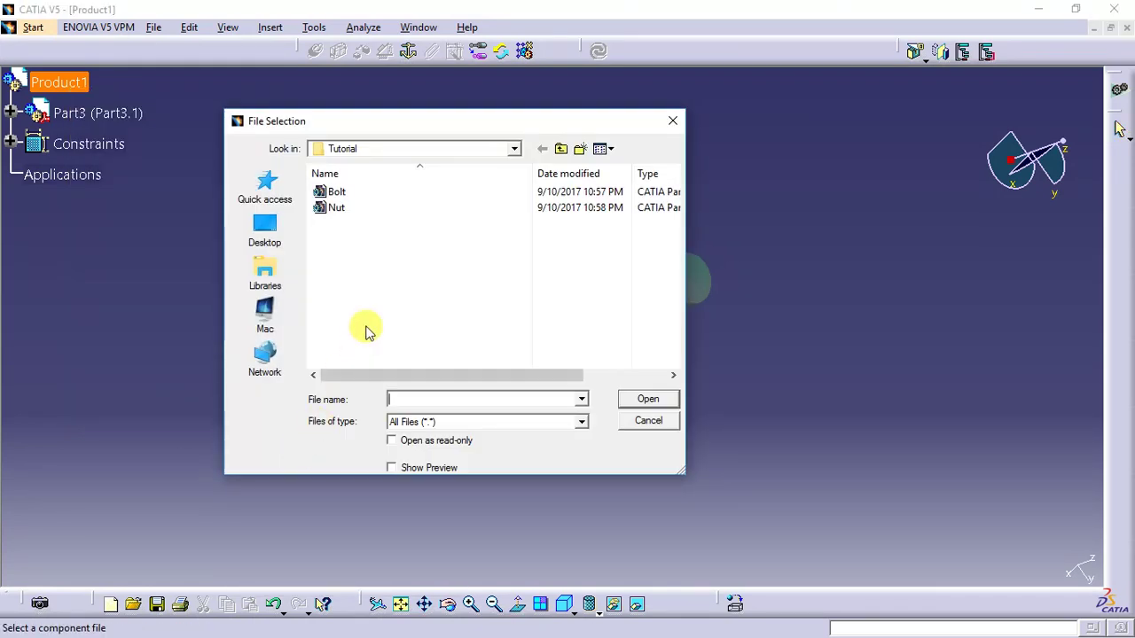
{"action": "double_click", "coordinate": [368, 204]}
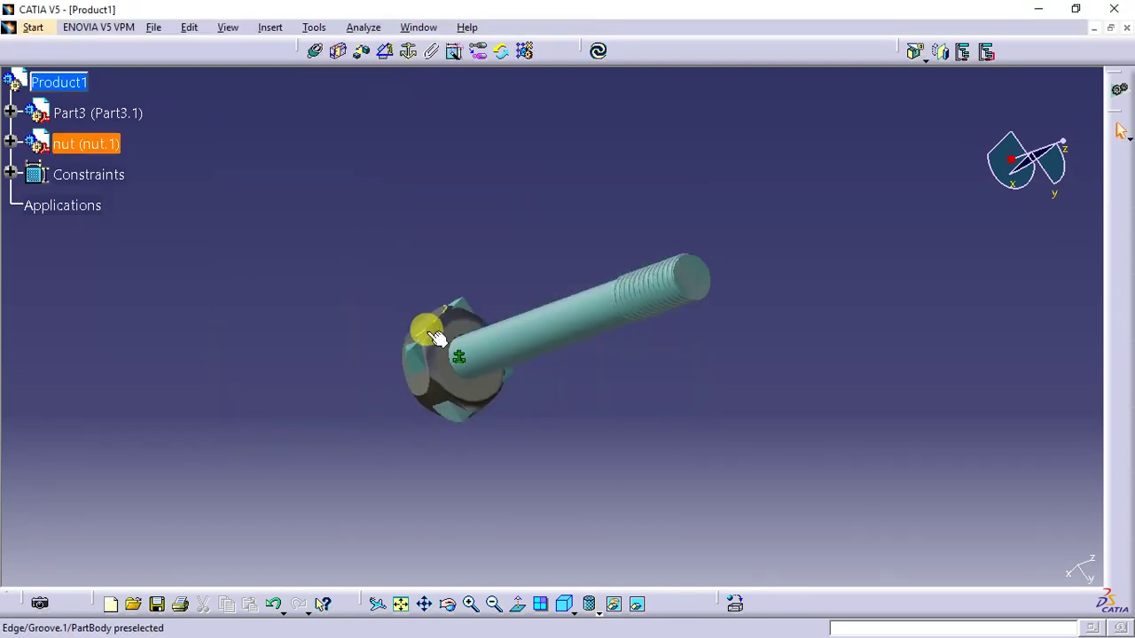
- Make the compass snap automatically to the selected object and use it to move the nut clear of the bolt, then detach the compass
{"action": "right_click", "coordinate": [1029, 170]}
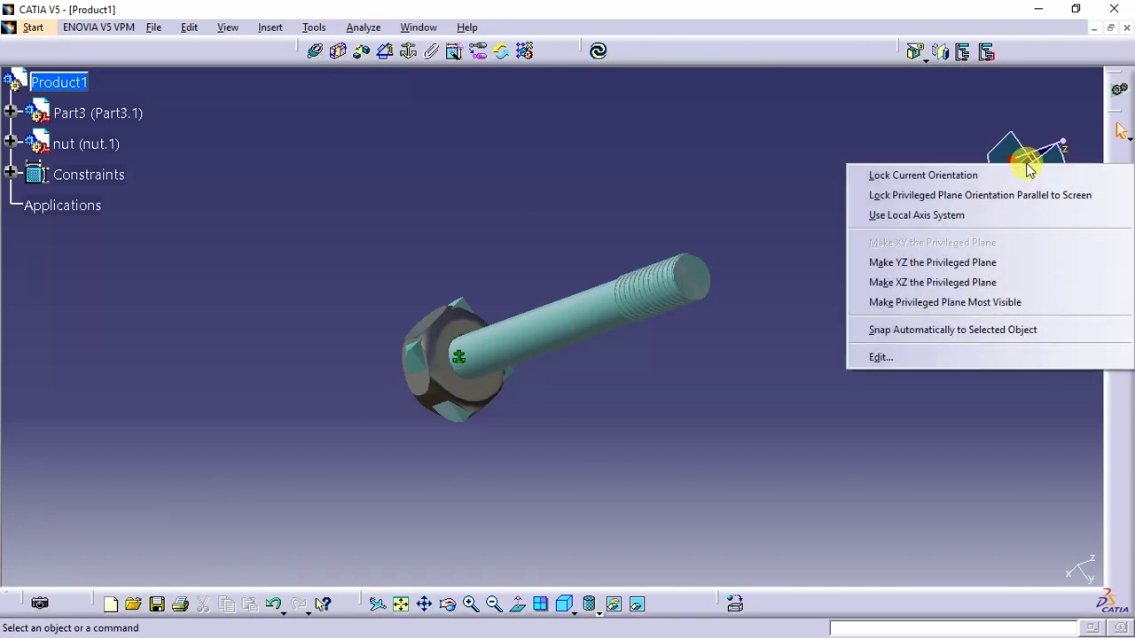
{"action": "left_click", "coordinate": [953, 330]}
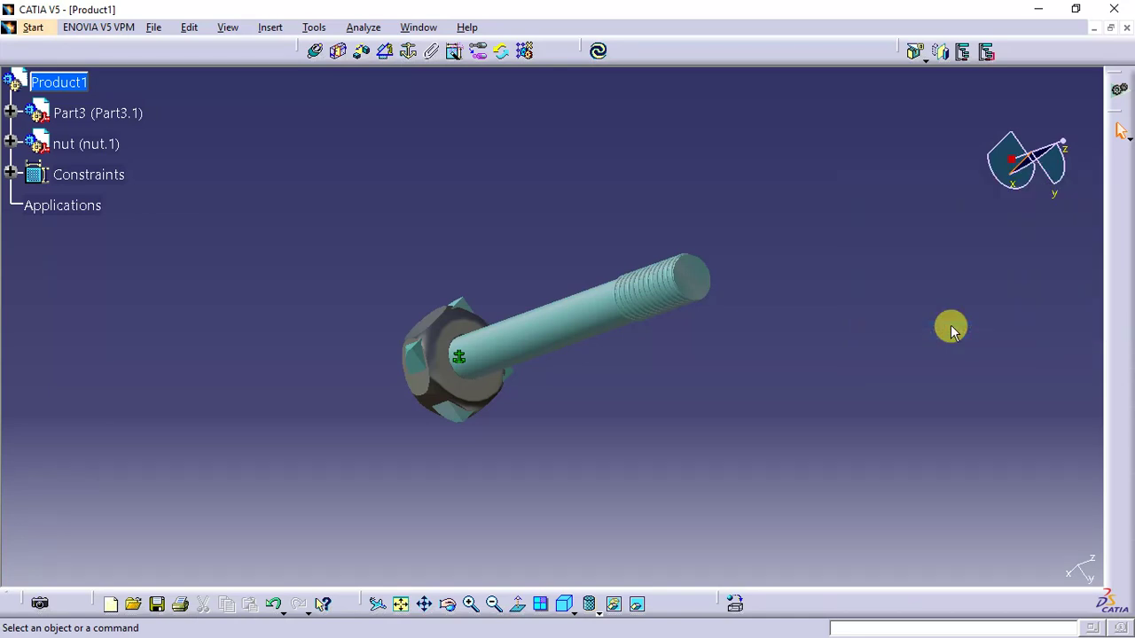
{"action": "left_click", "coordinate": [85, 145]}
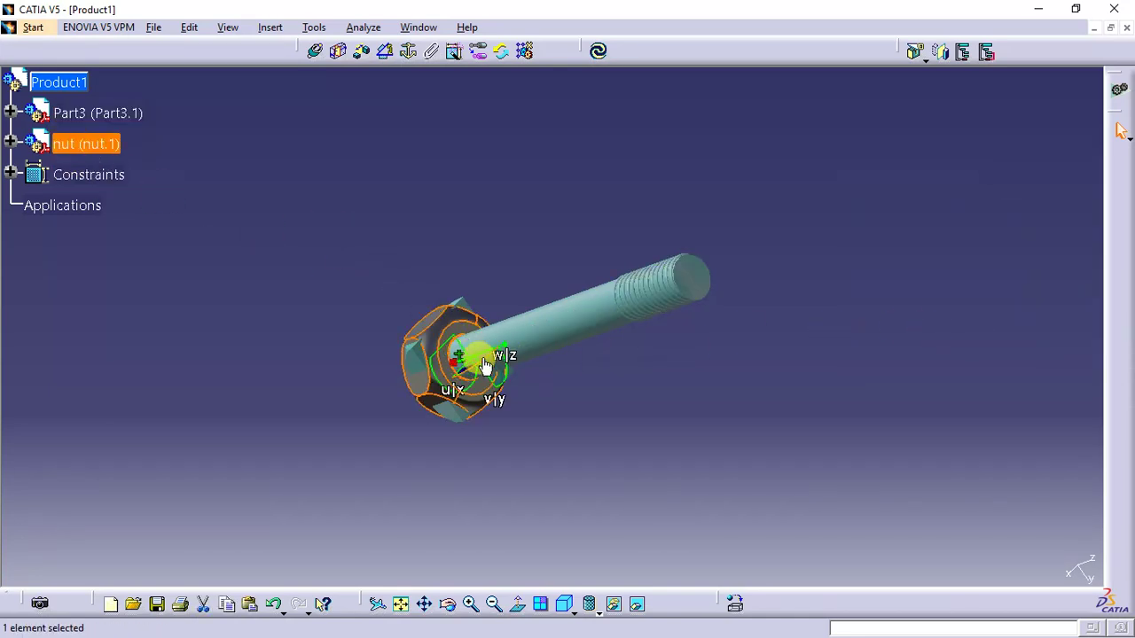
{"action": "left_click_drag", "start_coordinate": [482, 358], "coordinate": [895, 429]}
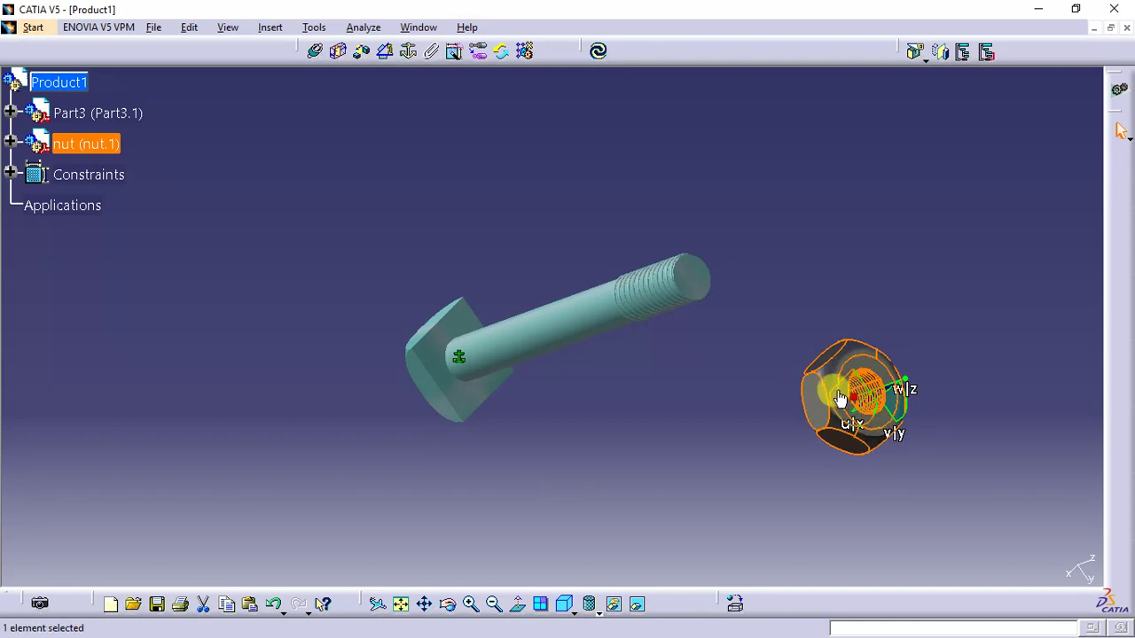
{"action": "left_click_drag", "start_coordinate": [848, 388], "coordinate": [847, 314]}
{"action": "left_click", "coordinate": [843, 238]}
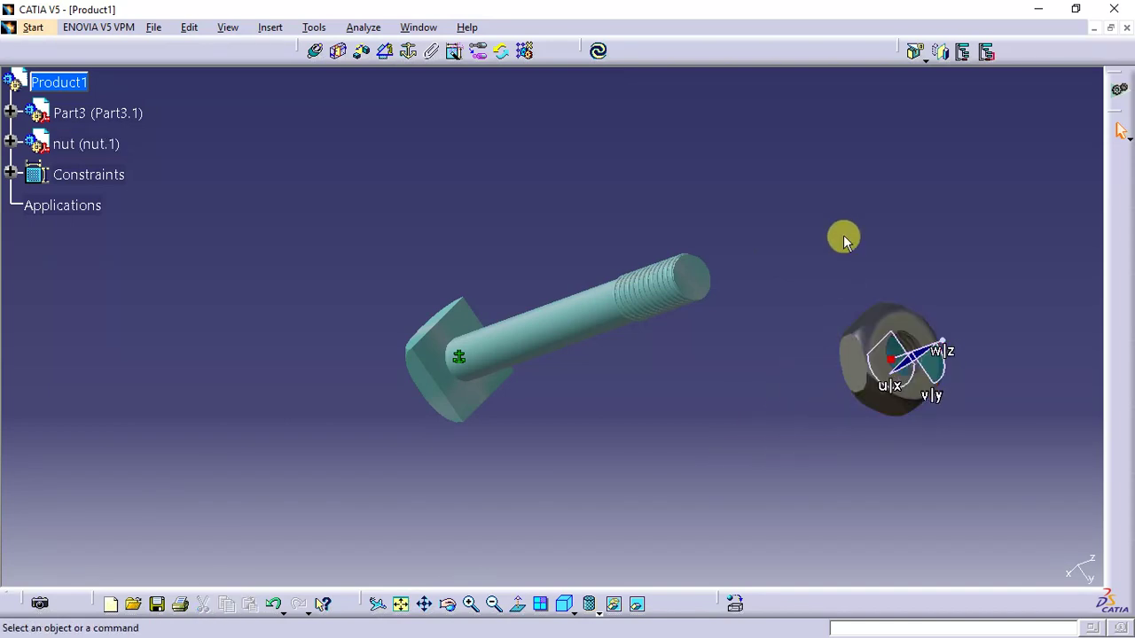
{"action": "left_click_drag", "start_coordinate": [894, 373], "coordinate": [934, 210]}
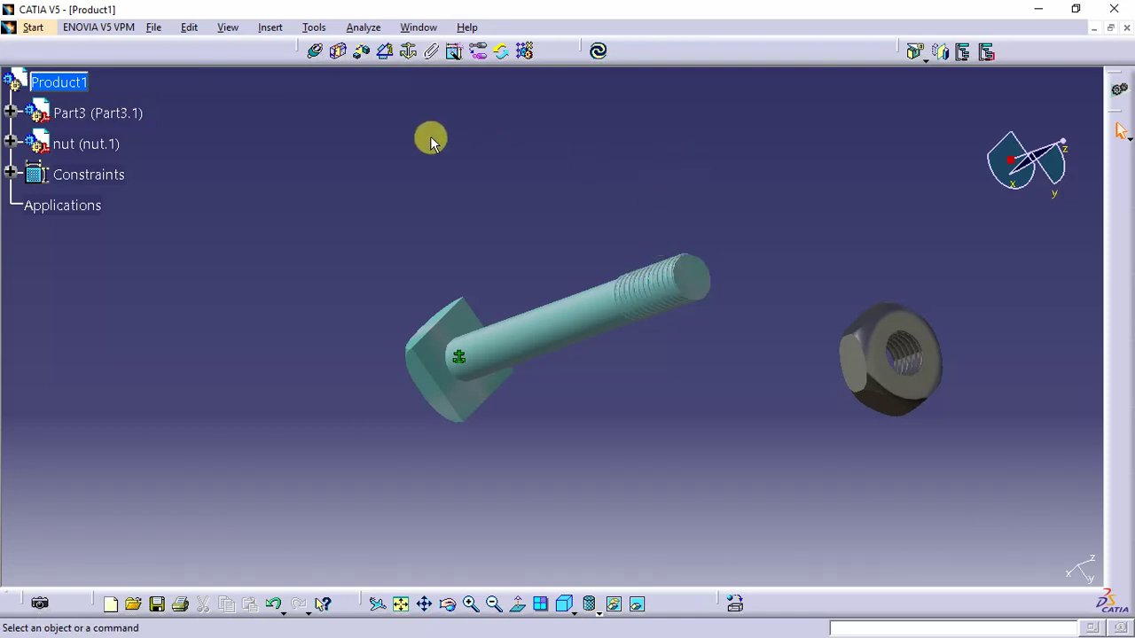
- Add a coincidence constraint between the bolt shank's axis and the nut hole's axis, and update the assembly
{"action": "left_click", "coordinate": [318, 53]}
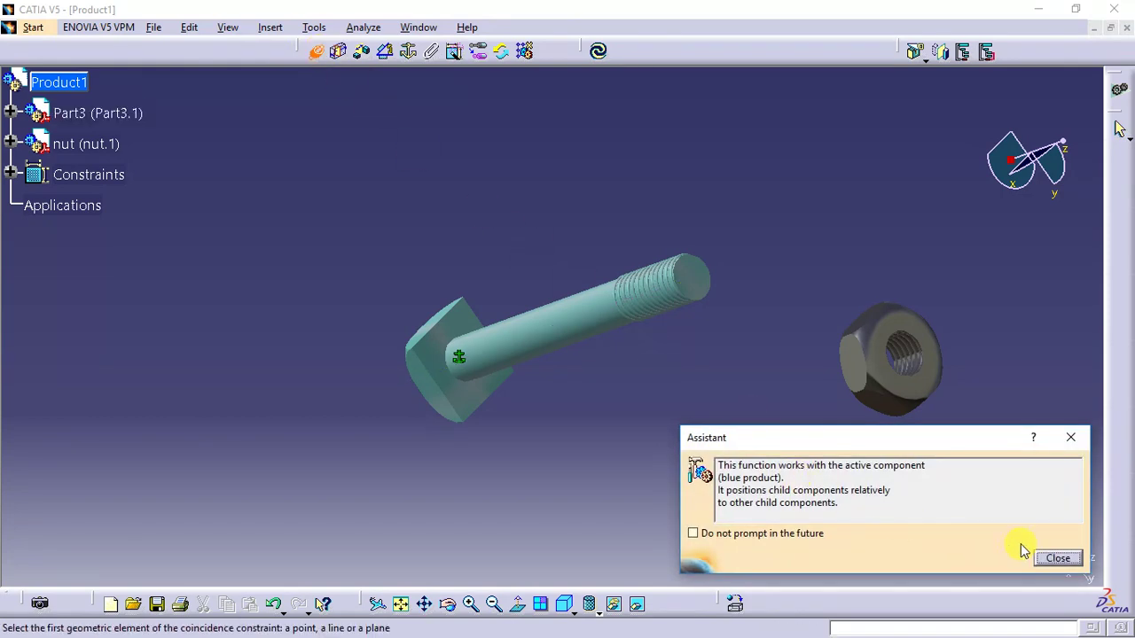
{"action": "left_click", "coordinate": [1050, 561]}
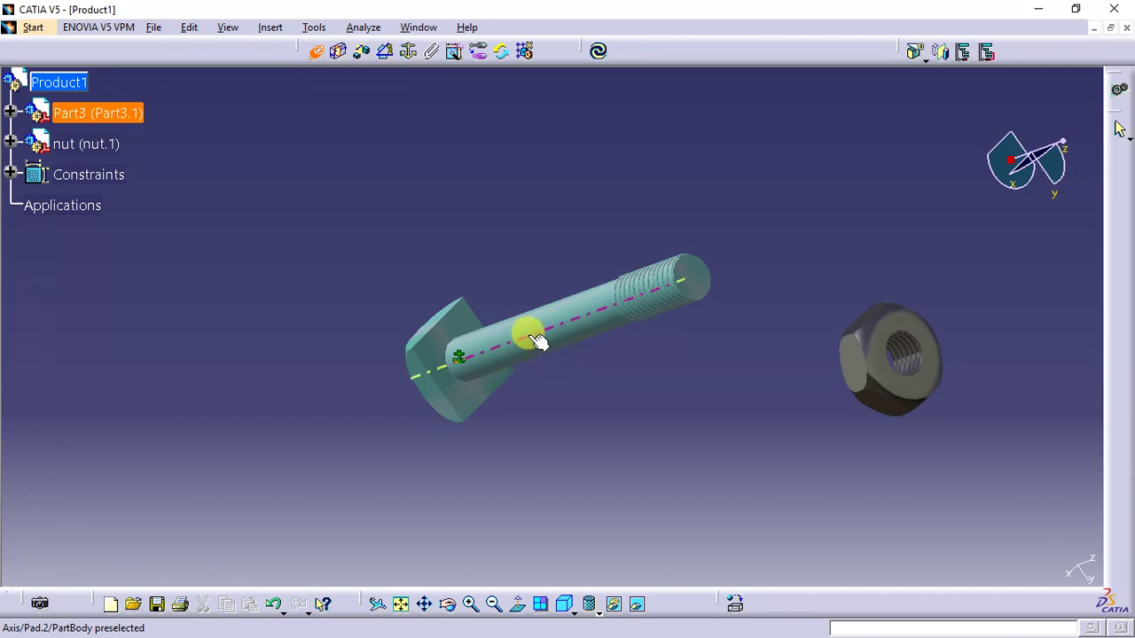
{"action": "left_click", "coordinate": [532, 337]}
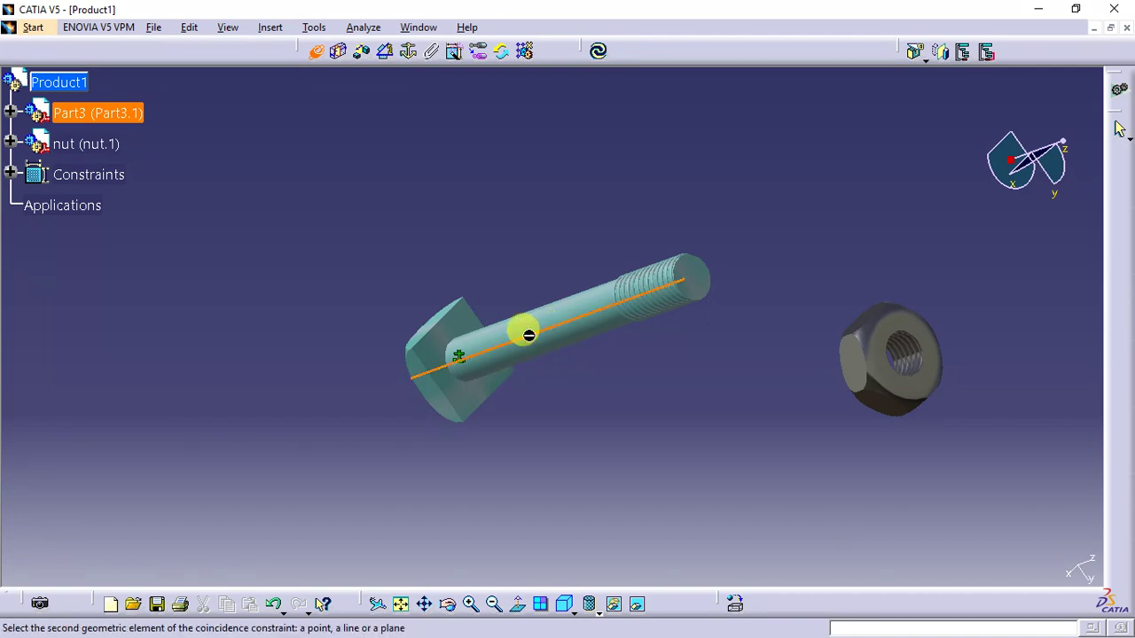
{"action": "left_click", "coordinate": [871, 340]}
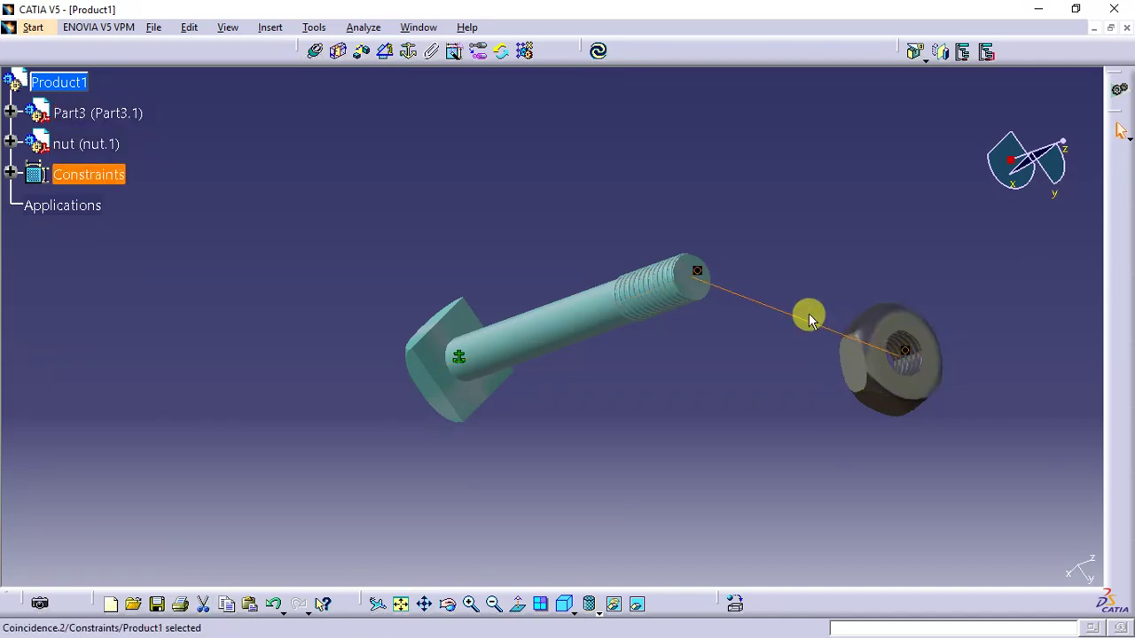
{"action": "left_click", "coordinate": [600, 53]}
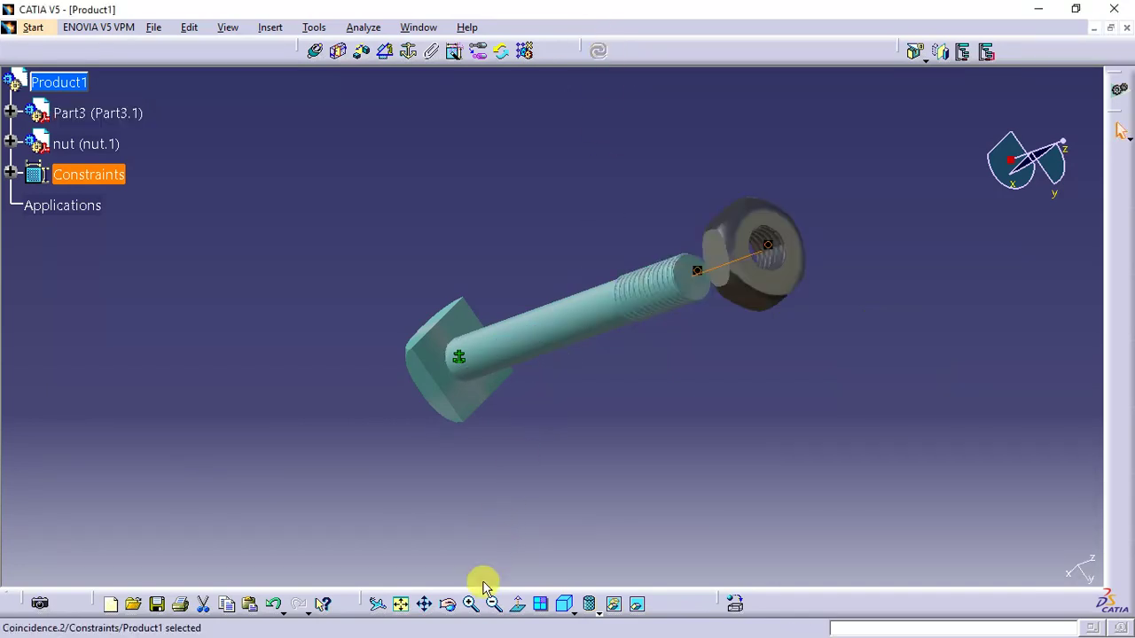
- Move the nut farther out along the bolt's axis, away from the threaded end
{"action": "left_click", "coordinate": [448, 604]}
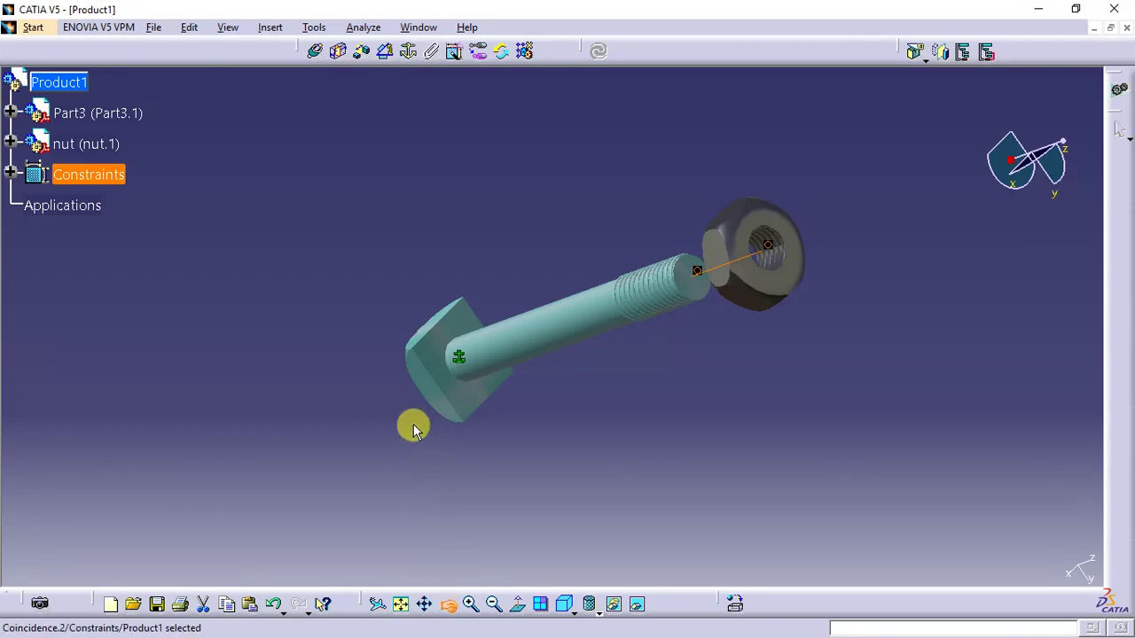
{"action": "left_click_drag", "start_coordinate": [413, 421], "coordinate": [423, 387]}
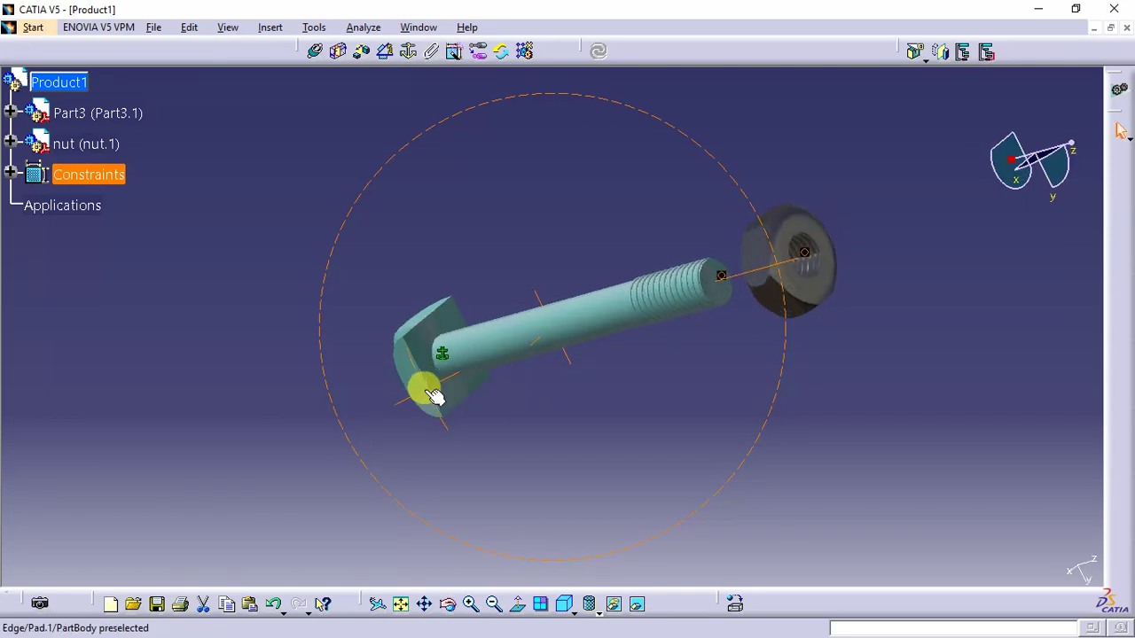
{"action": "left_click", "coordinate": [787, 237]}
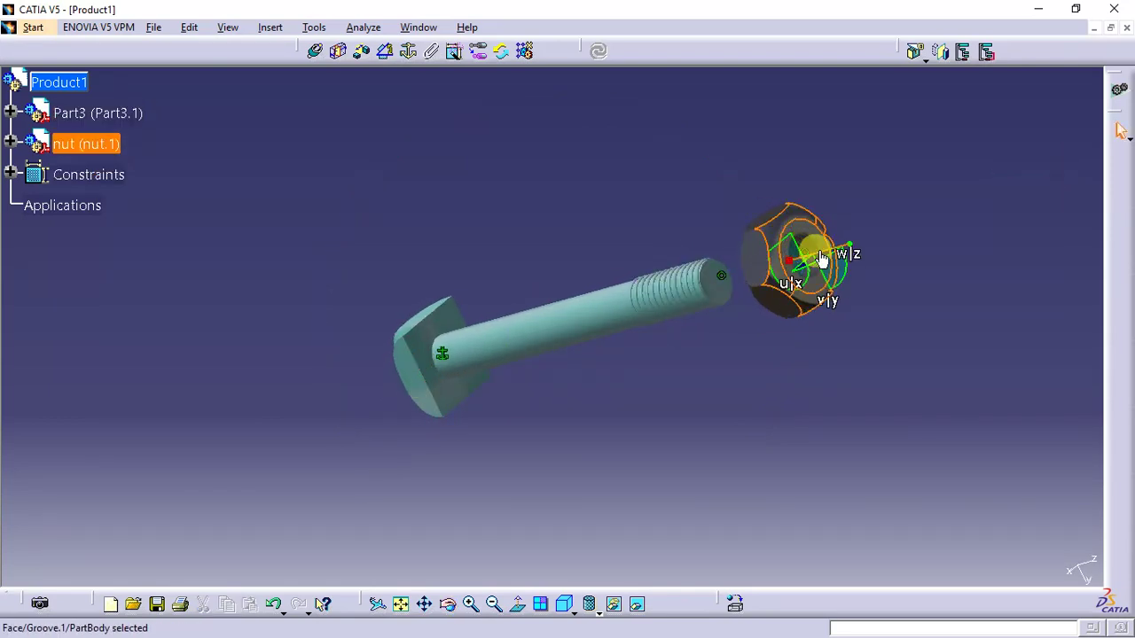
{"action": "left_click_drag", "start_coordinate": [822, 257], "coordinate": [902, 232]}
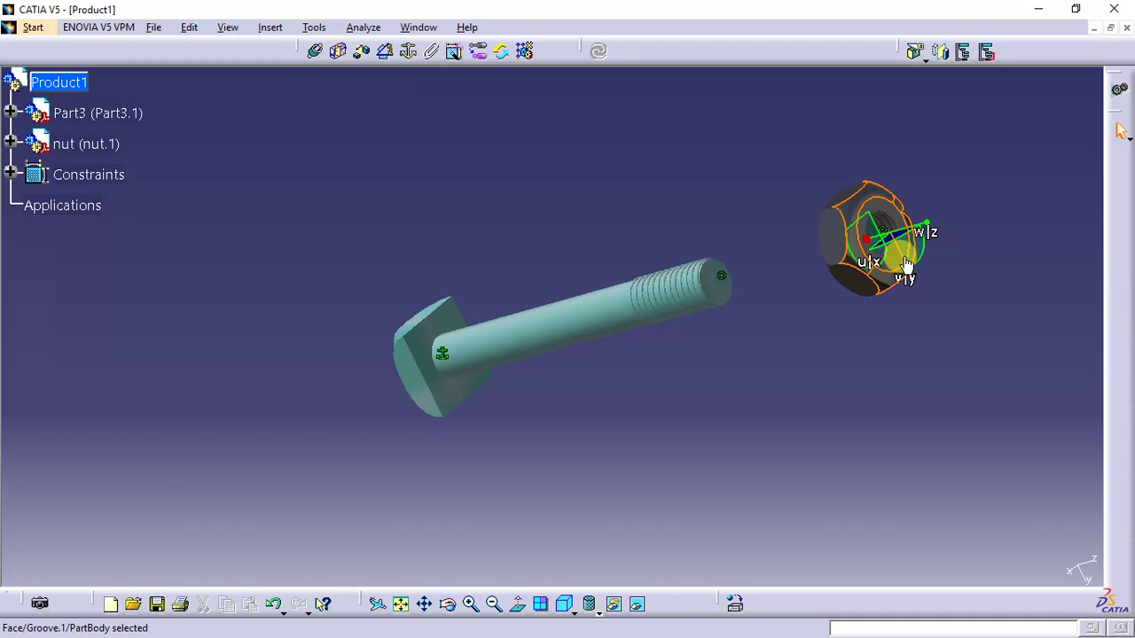
- Test the coincidence constraint by moving the nut off the bolt's axis and updating the assembly
{"action": "left_click_drag", "start_coordinate": [904, 259], "coordinate": [926, 353]}
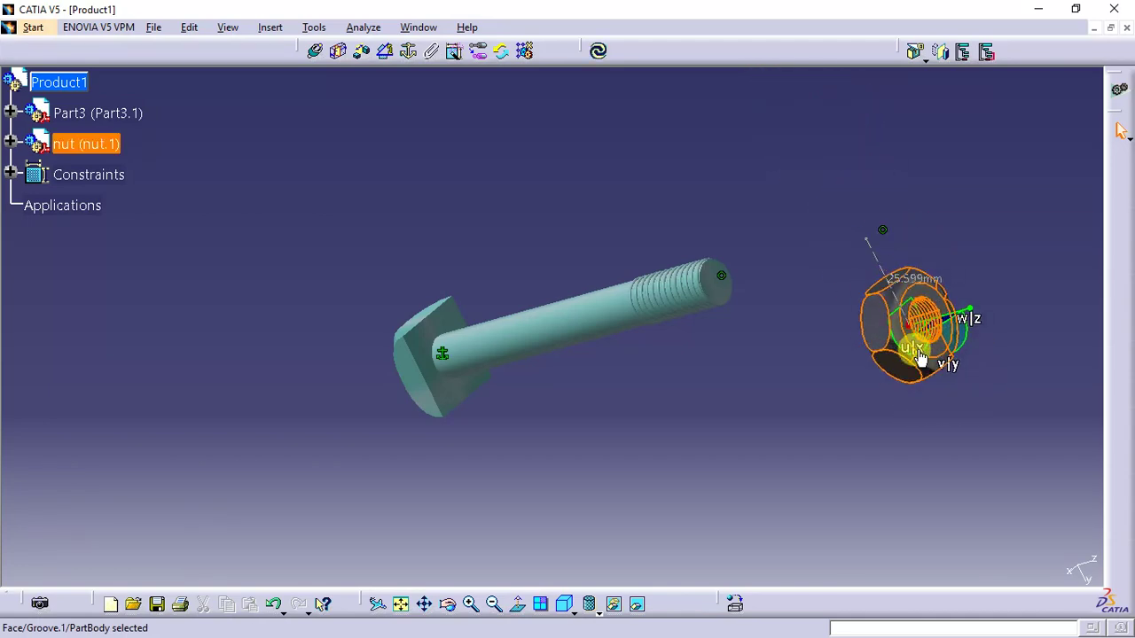
{"action": "left_click", "coordinate": [596, 50]}
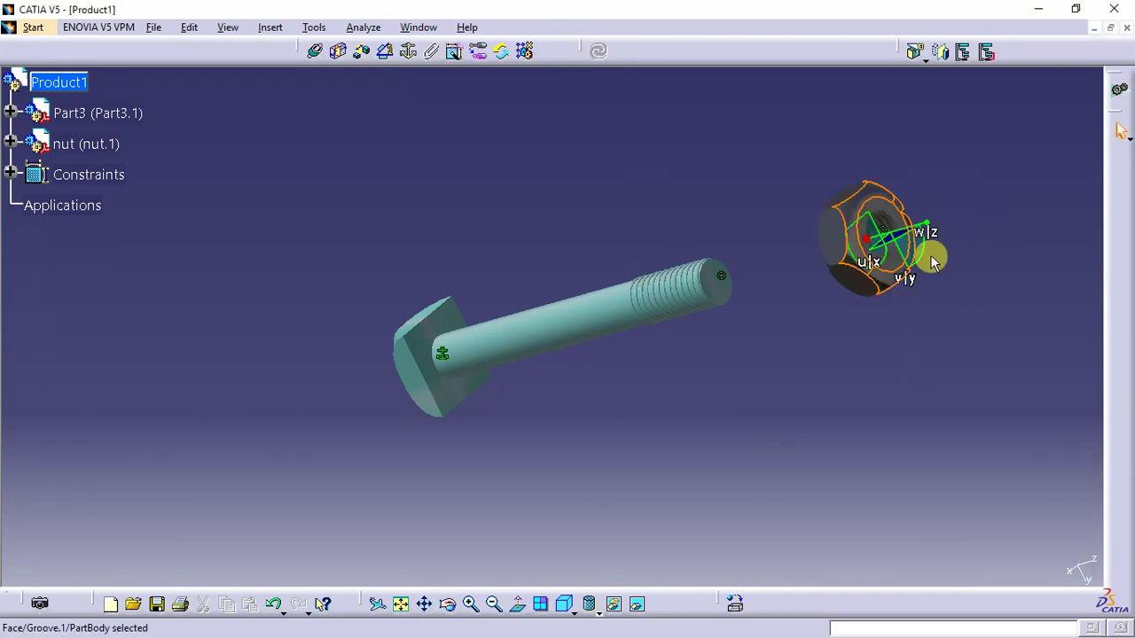
- Detach the compass from the nut and add an offset constraint between the bolt head's inner face and the nut face toward it, with Opposite orientation
{"action": "left_click_drag", "start_coordinate": [865, 237], "coordinate": [952, 177]}
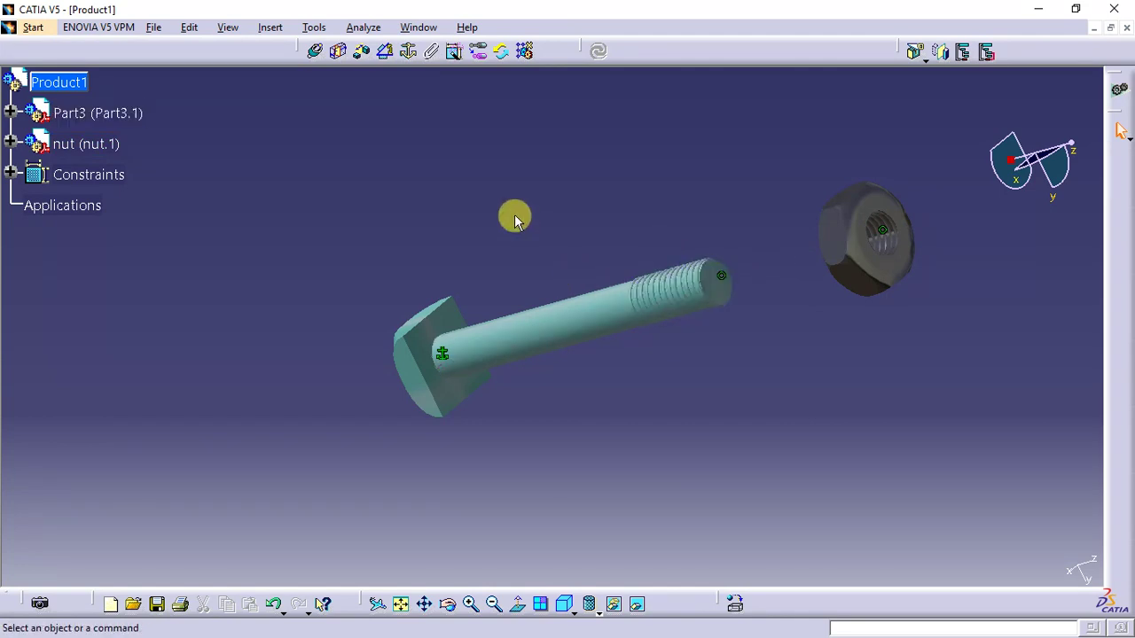
{"action": "left_click", "coordinate": [362, 54]}
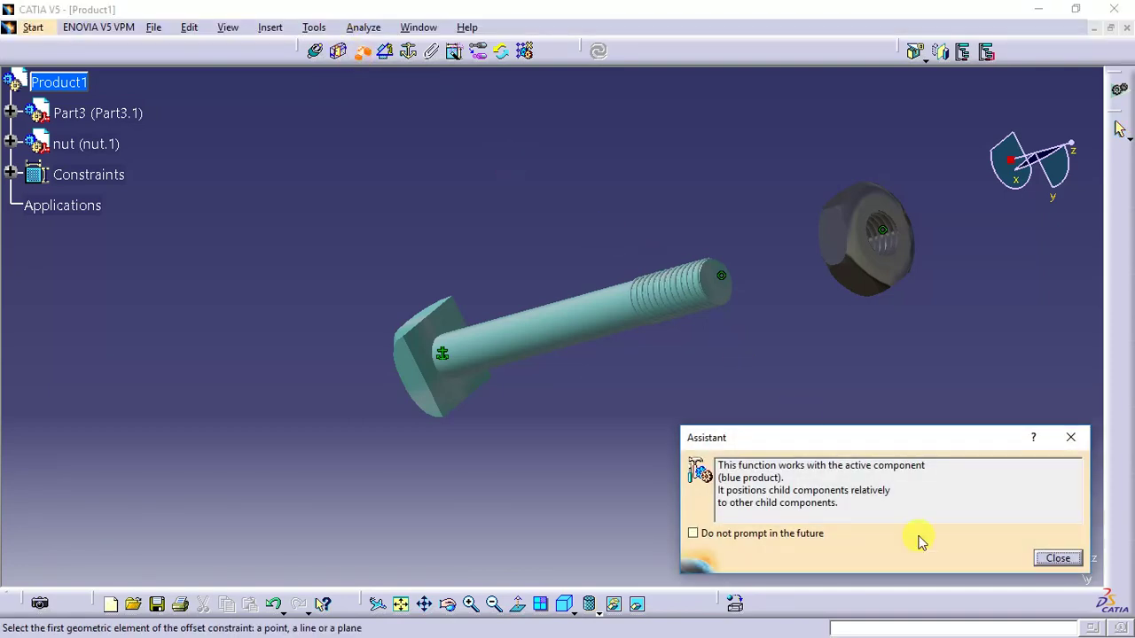
{"action": "left_click", "coordinate": [1048, 558]}
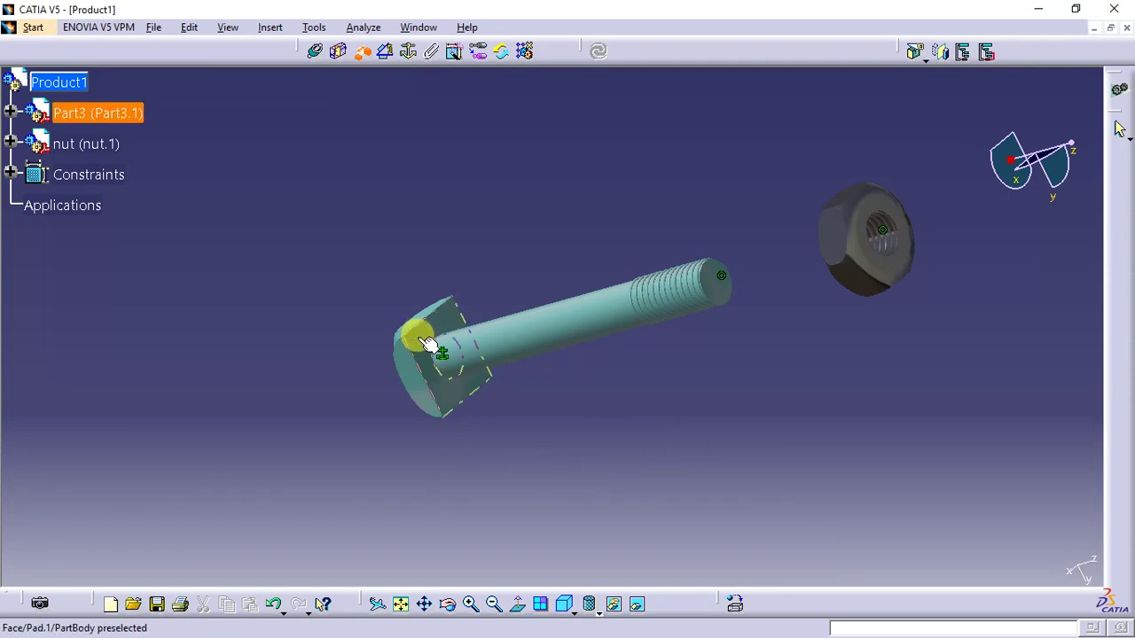
{"action": "left_click", "coordinate": [426, 343]}
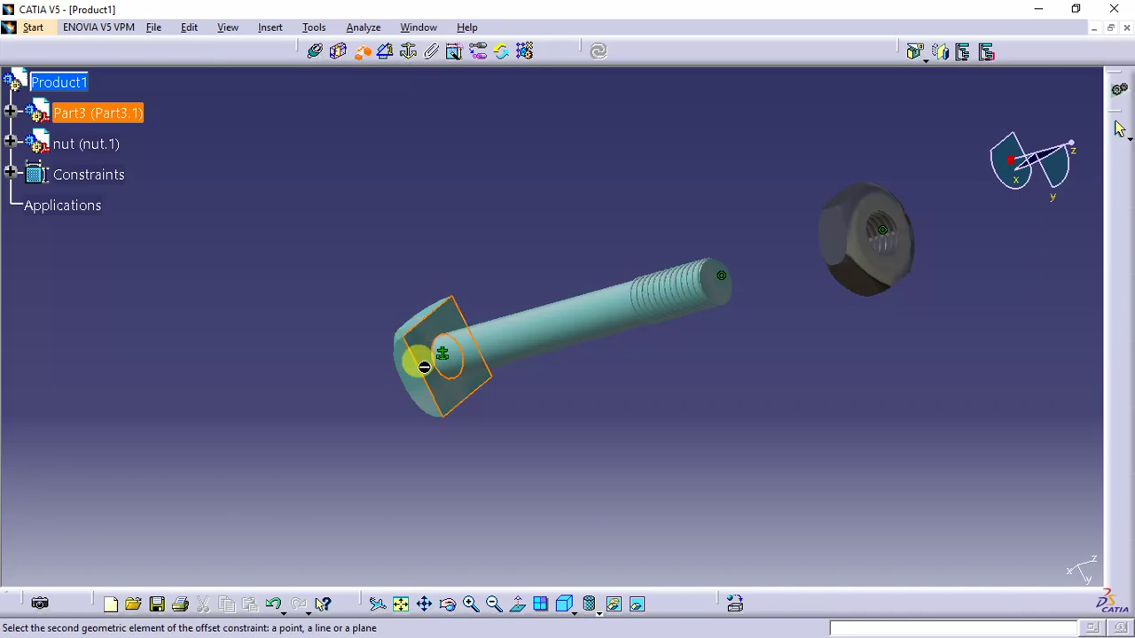
{"action": "left_click", "coordinate": [450, 604]}
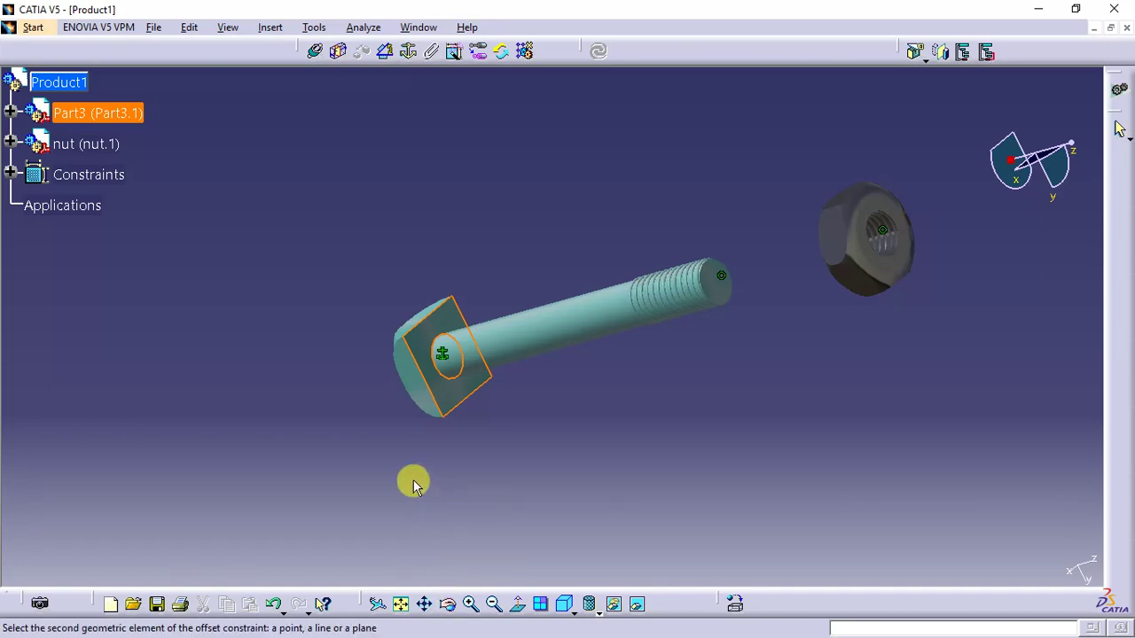
{"action": "left_click", "coordinate": [448, 605]}
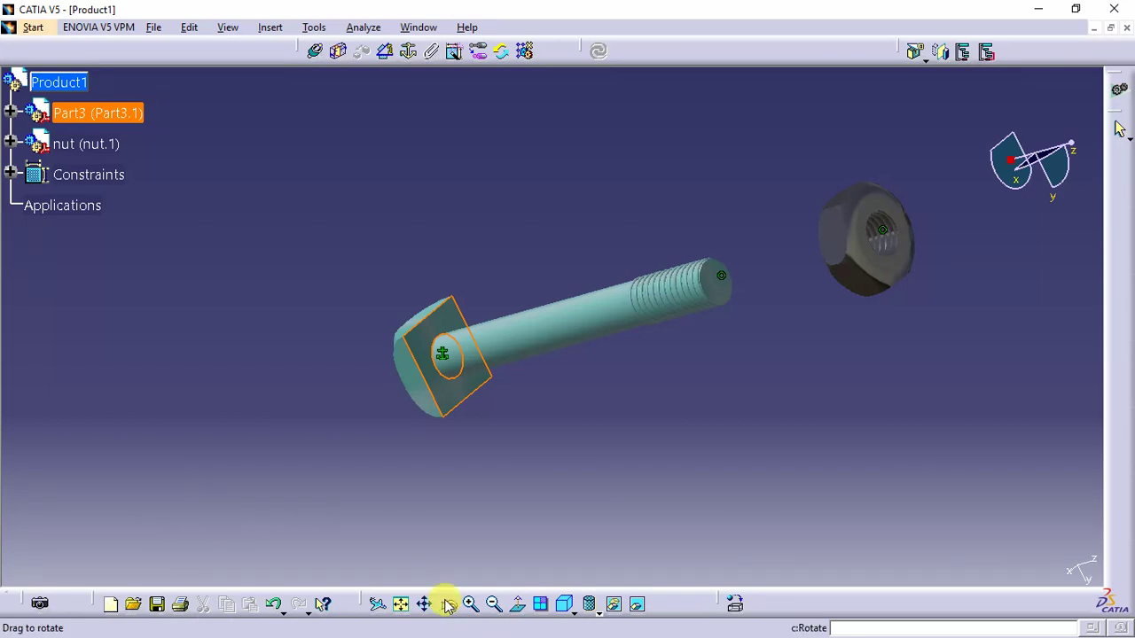
{"action": "left_click", "coordinate": [532, 489]}
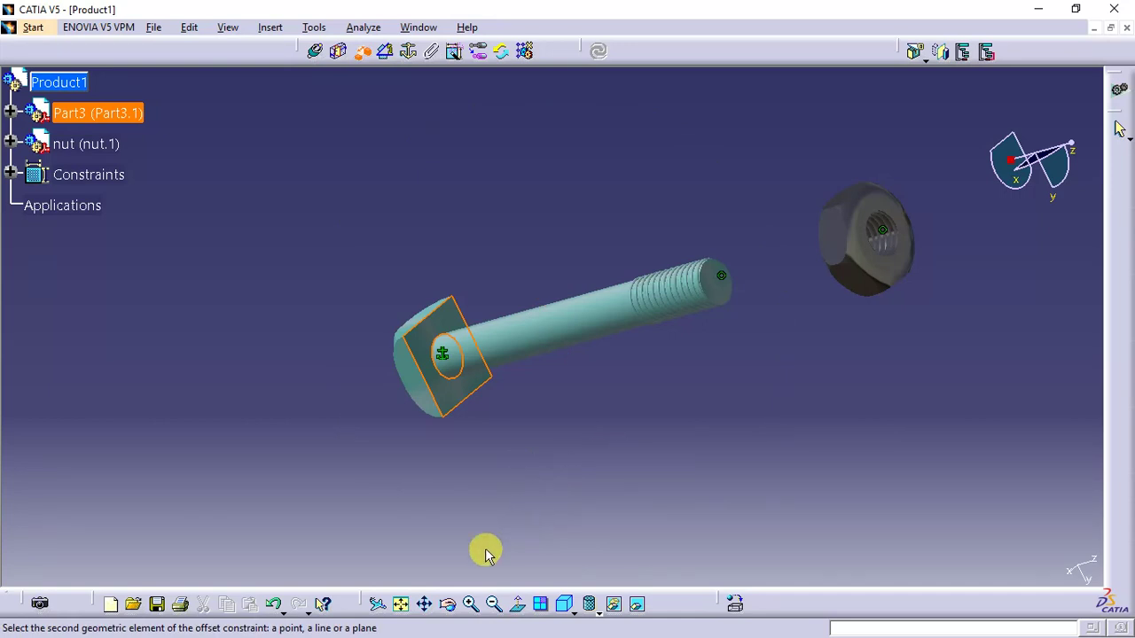
{"action": "left_click", "coordinate": [448, 607]}
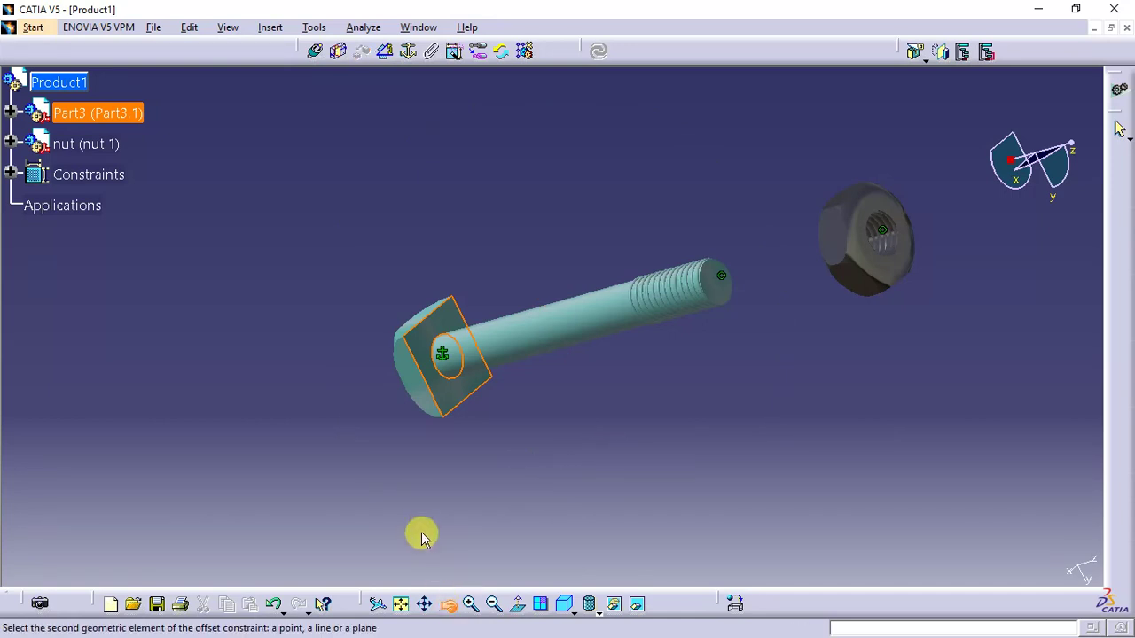
{"action": "left_click_drag", "start_coordinate": [414, 517], "coordinate": [525, 458]}
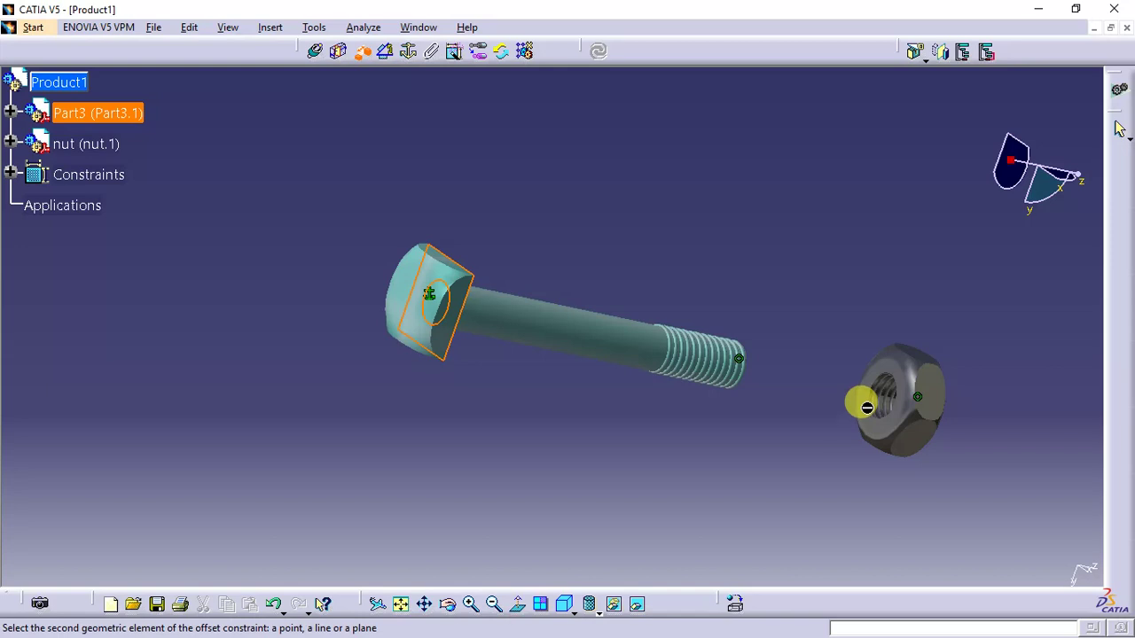
{"action": "left_click", "coordinate": [873, 403]}
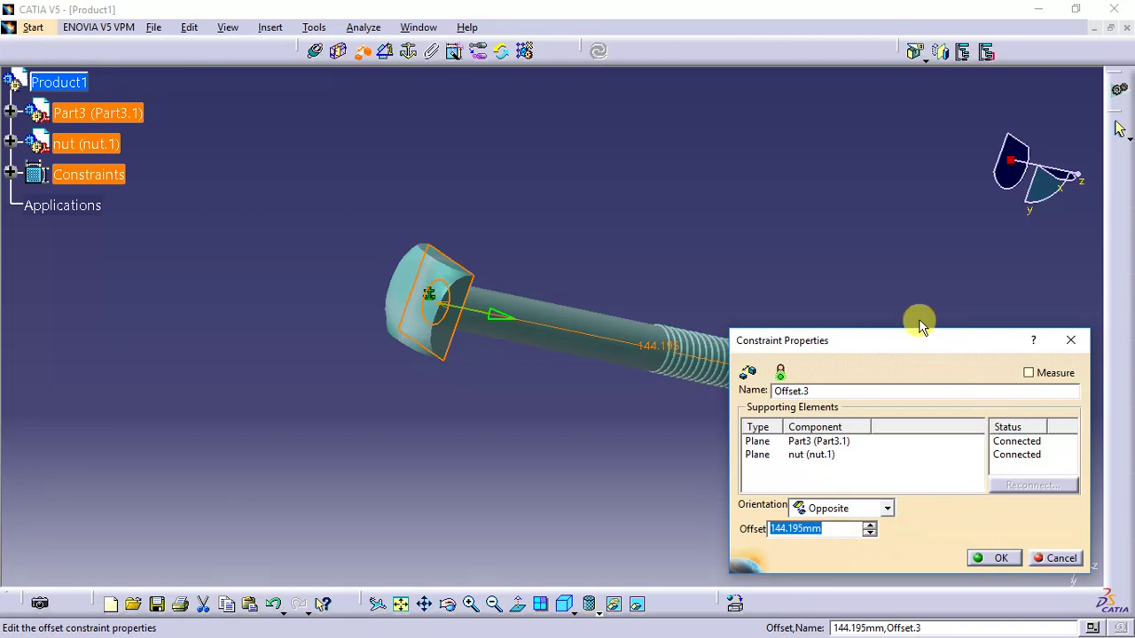
{"action": "left_click_drag", "start_coordinate": [920, 346], "coordinate": [361, 314]}
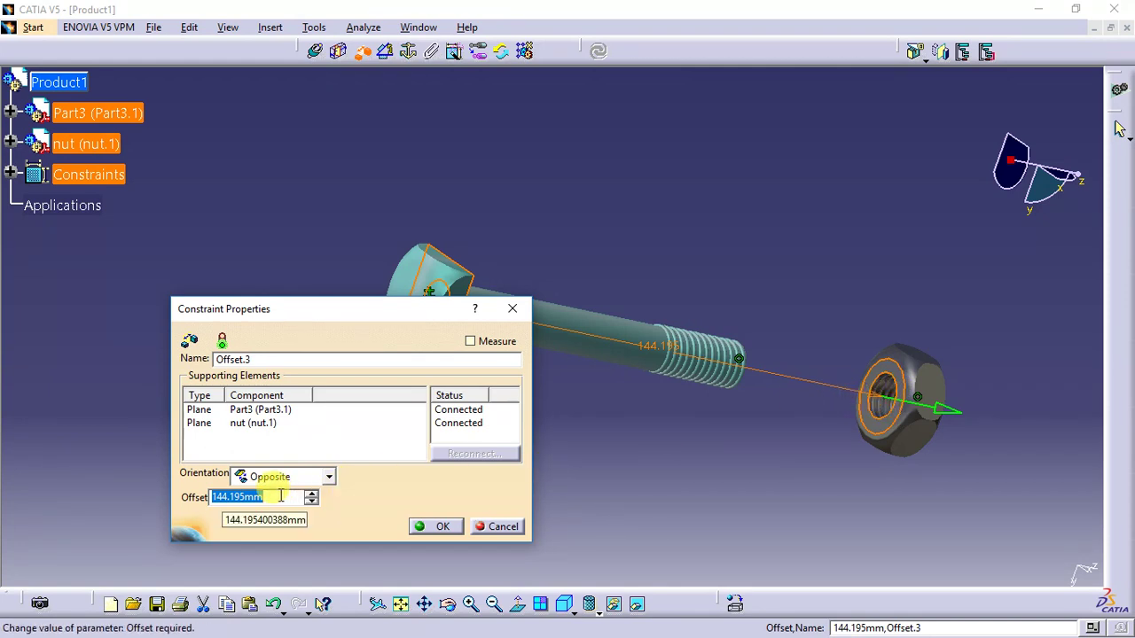
{"action": "left_click", "coordinate": [443, 527]}
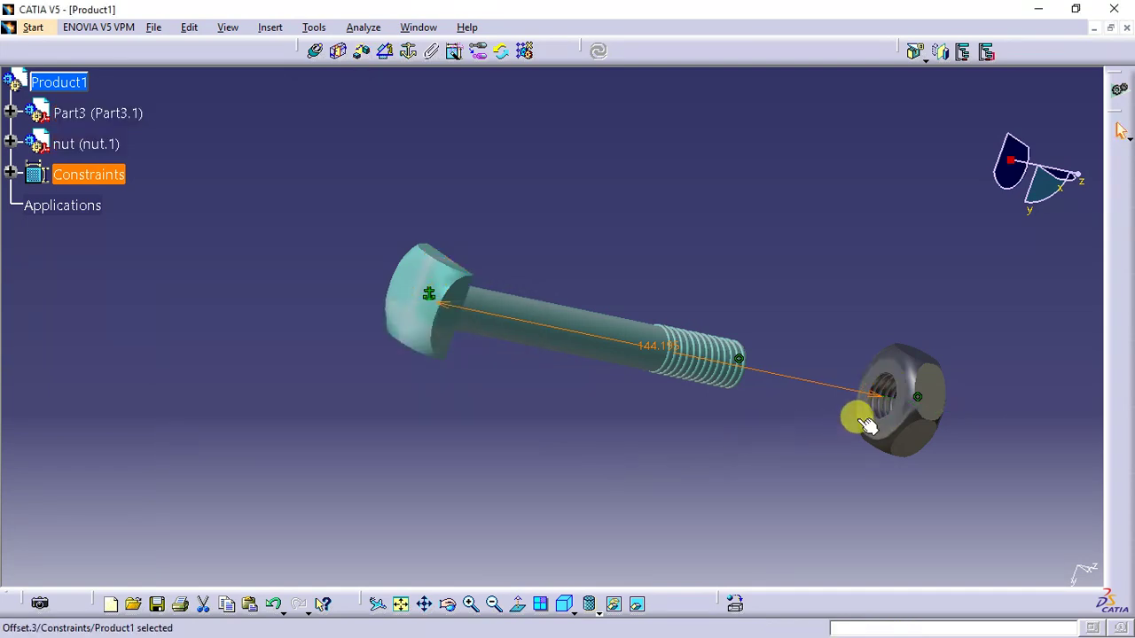
- Slide the nut onto the bolt's threaded end, then set the offset constraint to 100 mm and update the assembly
{"action": "left_click", "coordinate": [929, 413]}
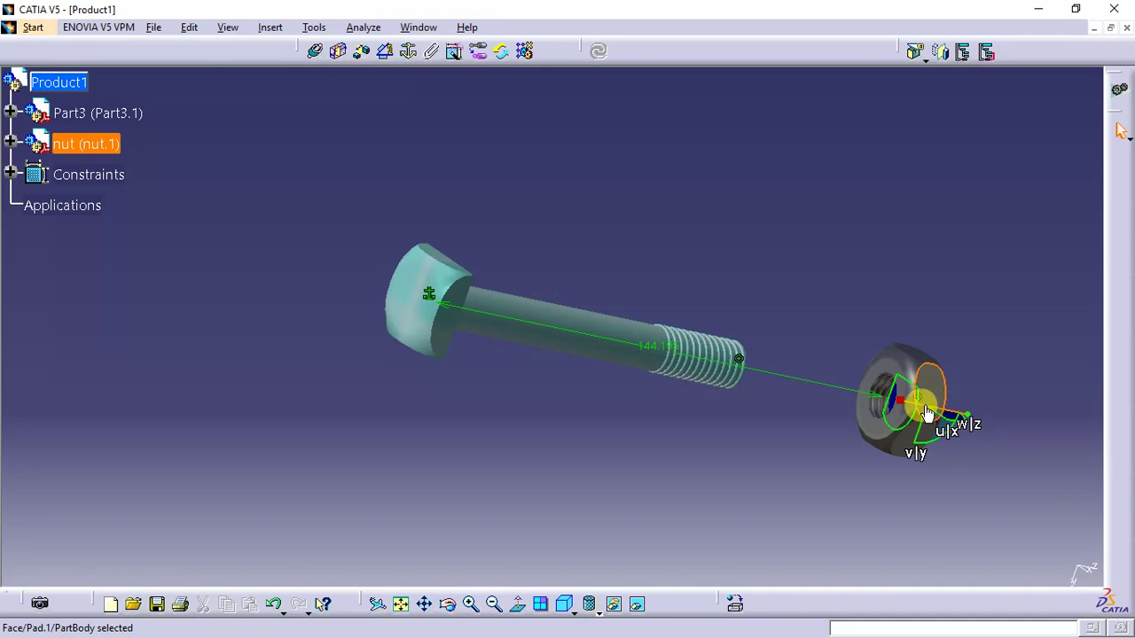
{"action": "left_click_drag", "start_coordinate": [930, 413], "coordinate": [714, 383]}
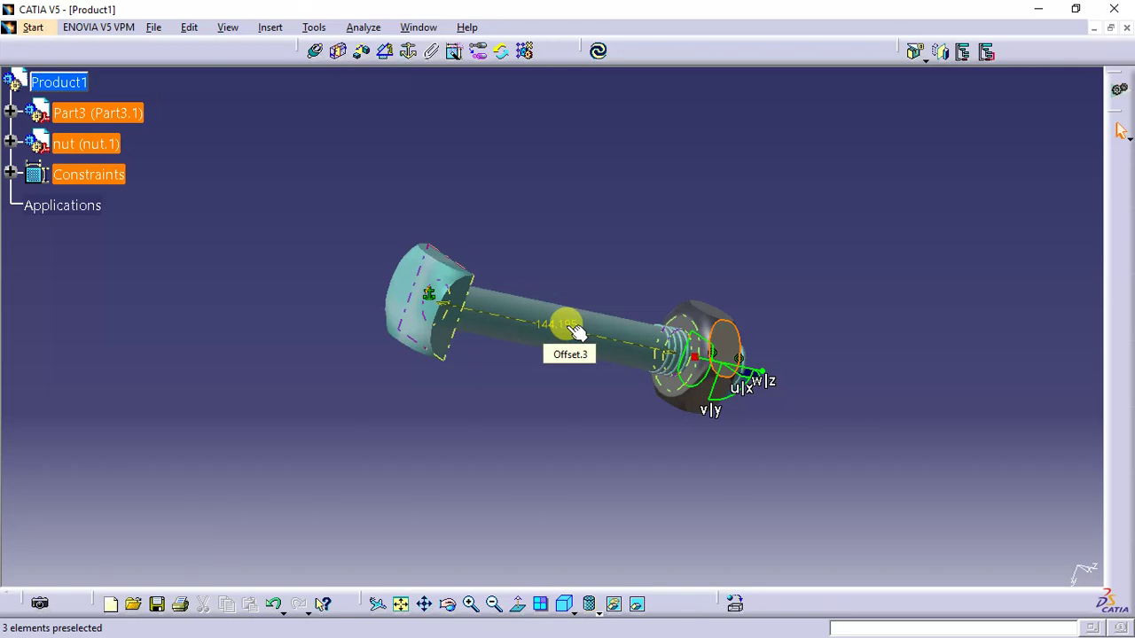
{"action": "left_click", "coordinate": [11, 175]}
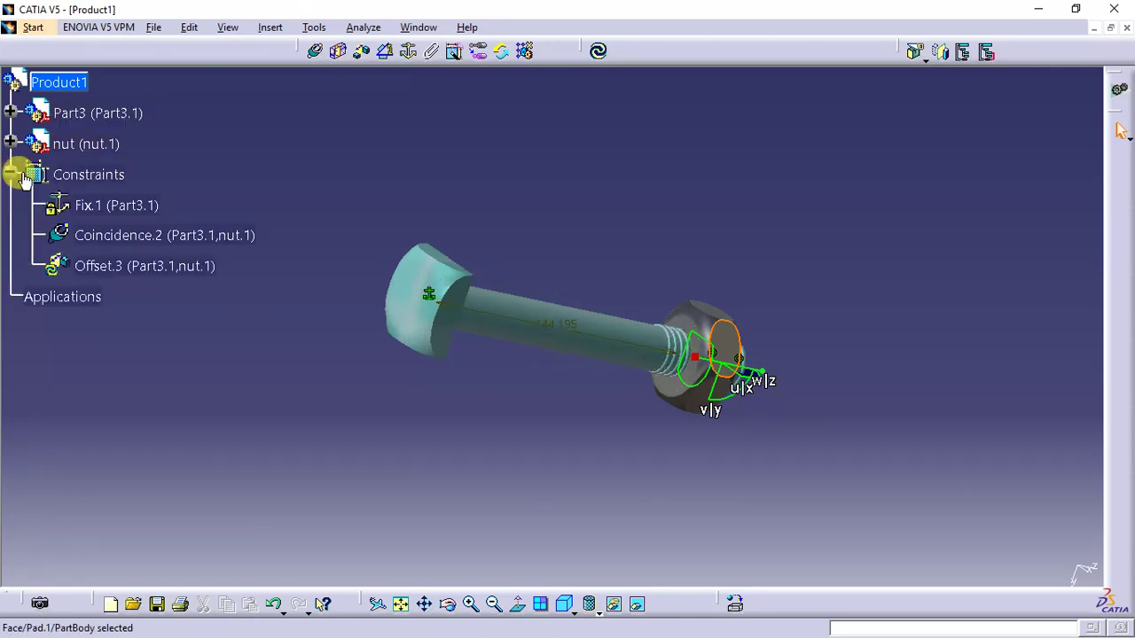
{"action": "double_click", "coordinate": [142, 266]}
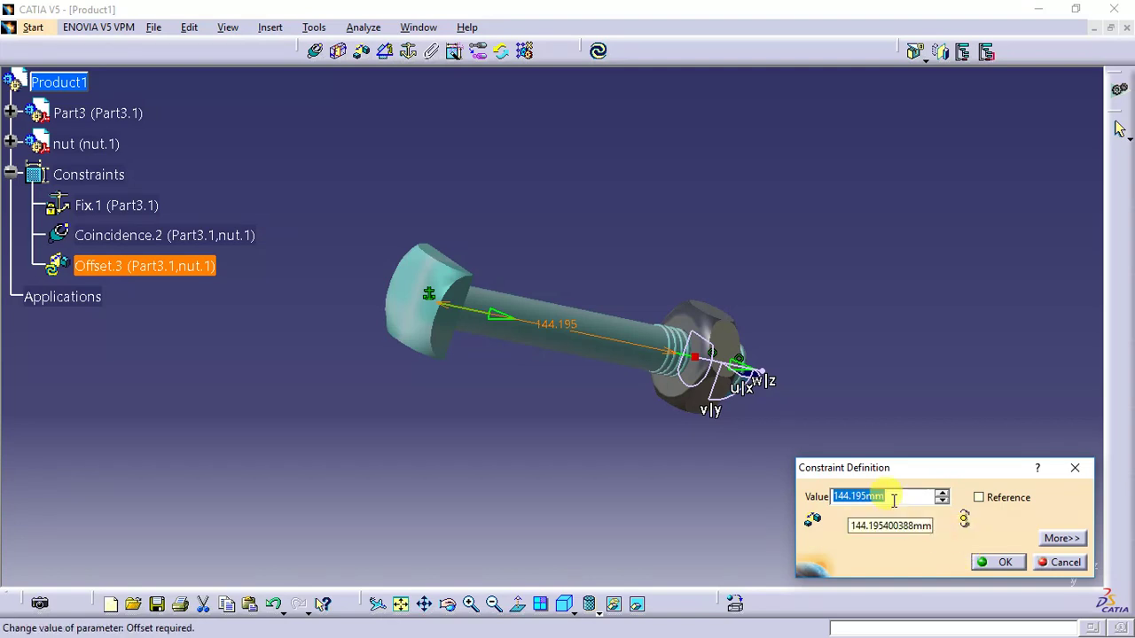
{"action": "type", "text": "100"}
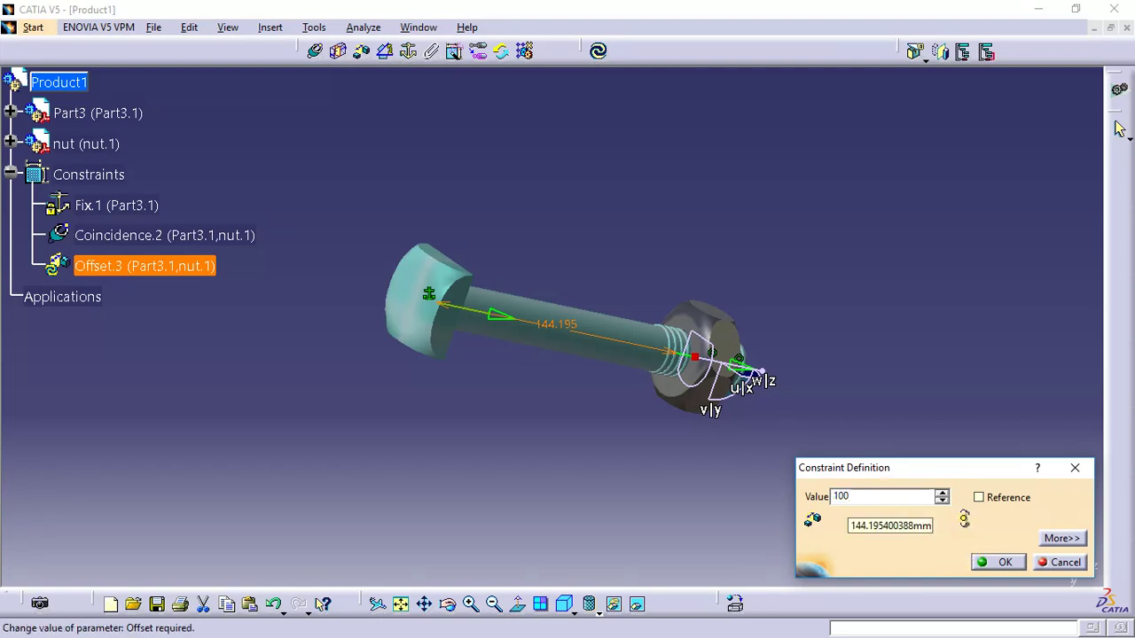
{"action": "key", "text": "Return"}
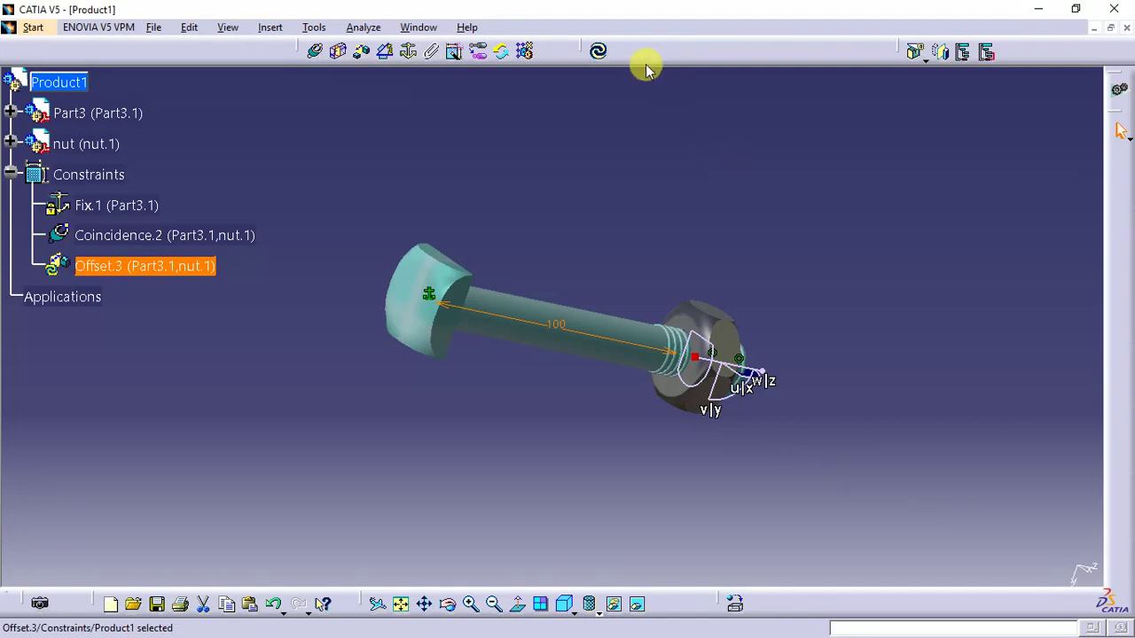
{"action": "left_click", "coordinate": [596, 51]}
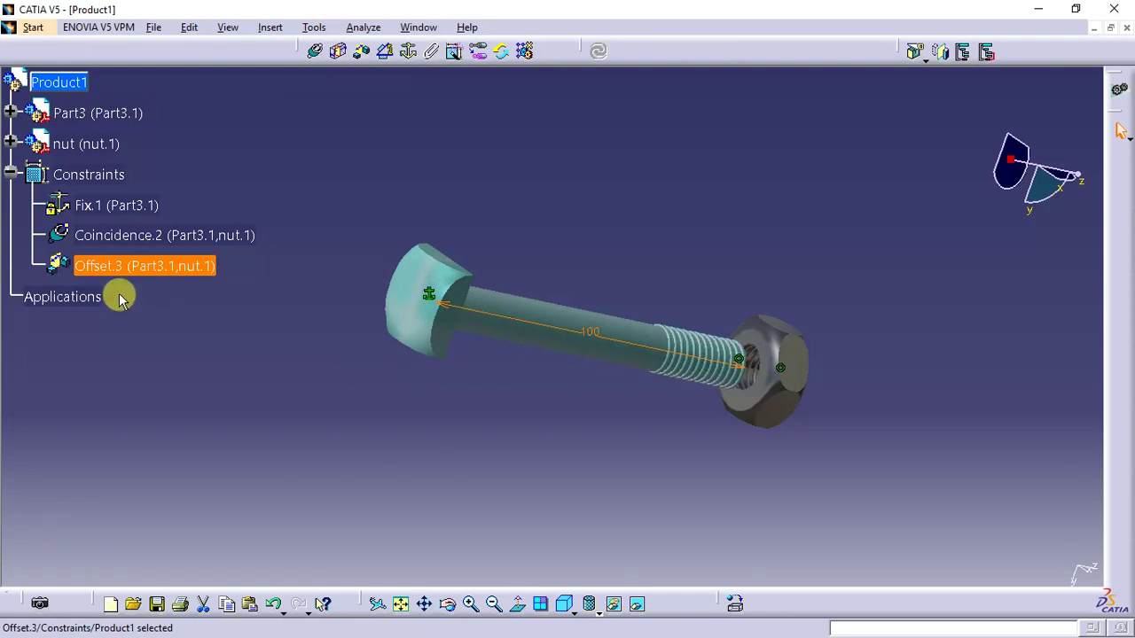
- Set the offset between the bolt head and the nut to 75 mm and update the assembly
{"action": "double_click", "coordinate": [110, 266]}
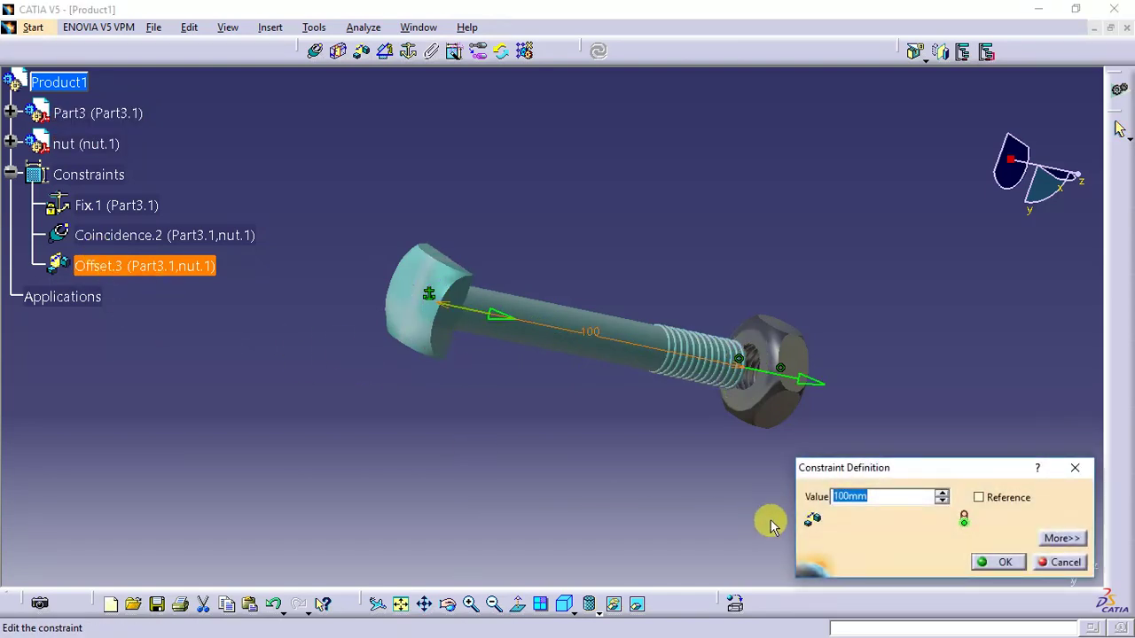
{"action": "type", "text": "75"}
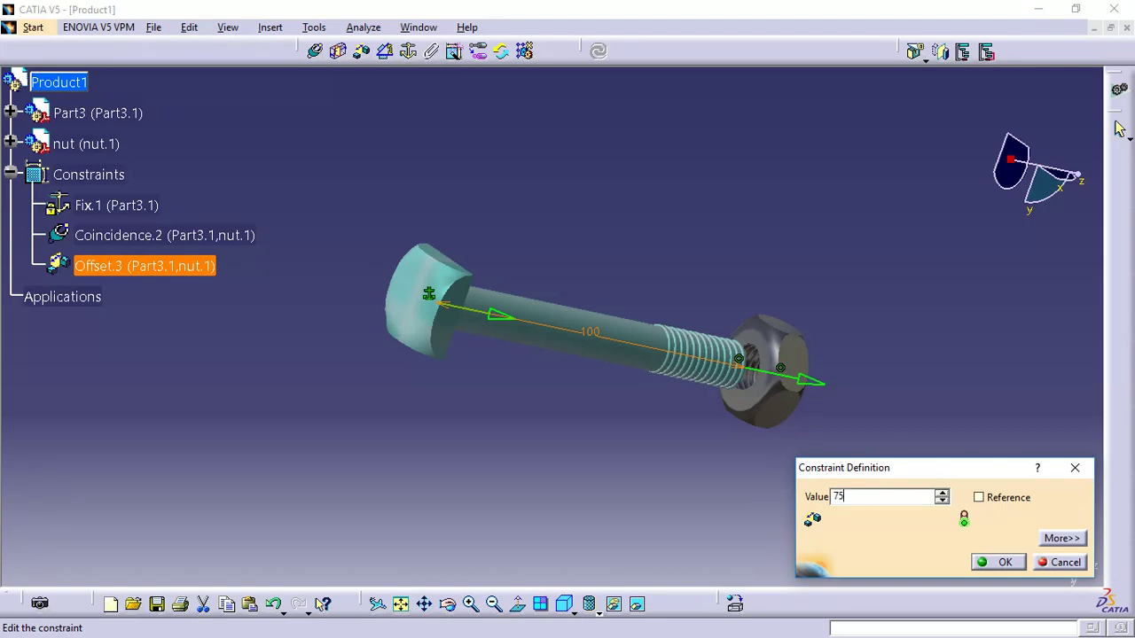
{"action": "key", "text": "Return"}
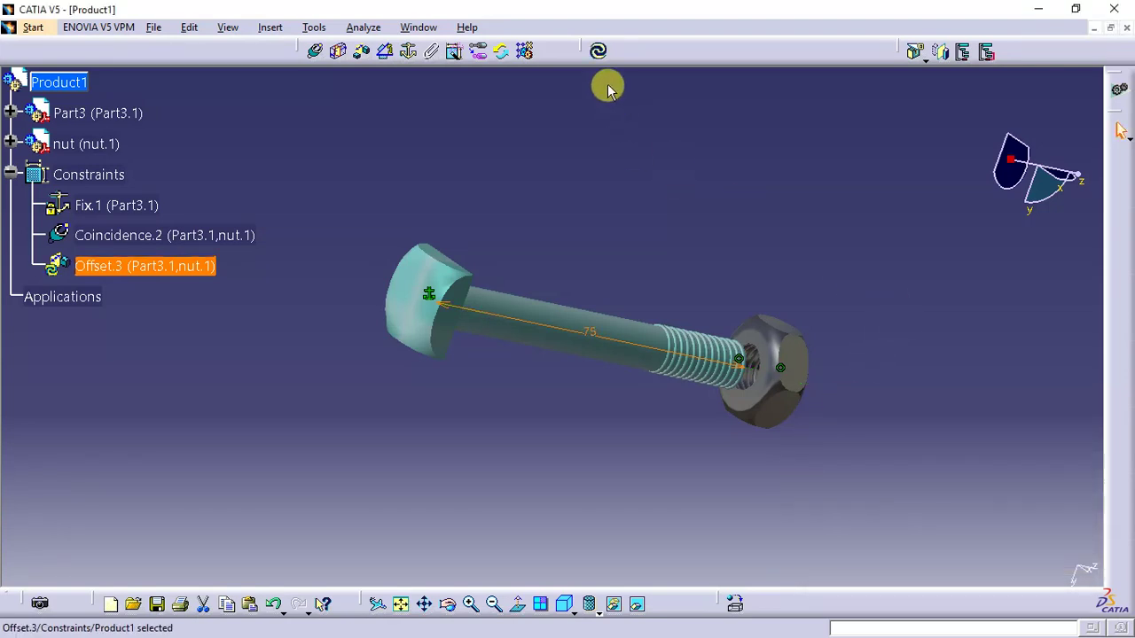
{"action": "left_click", "coordinate": [599, 53]}
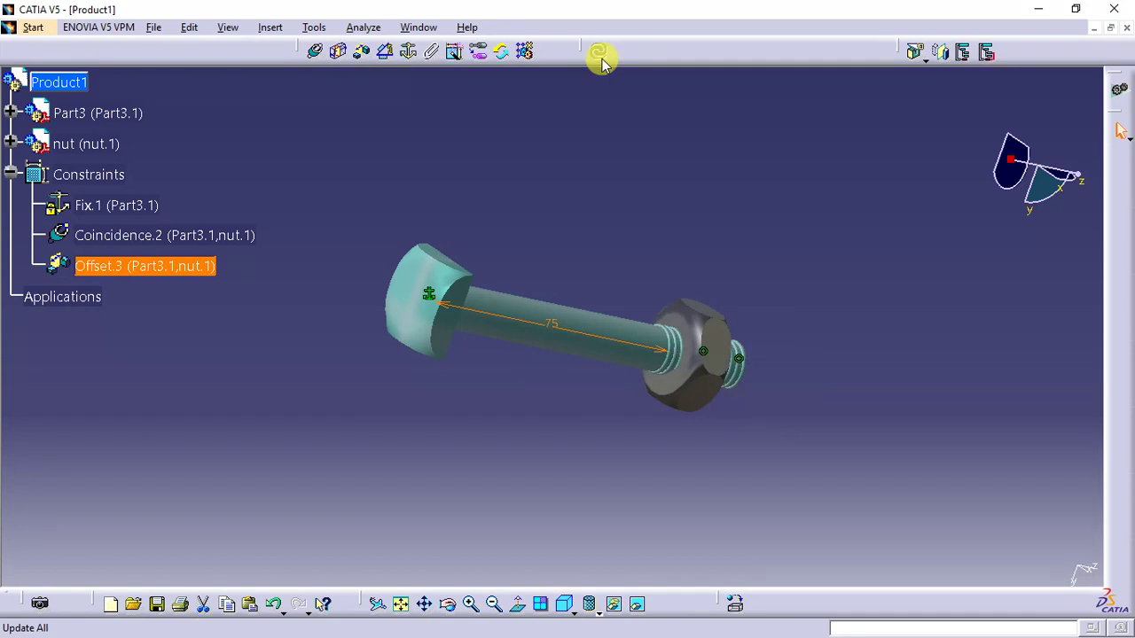
{"action": "left_click", "coordinate": [885, 438]}
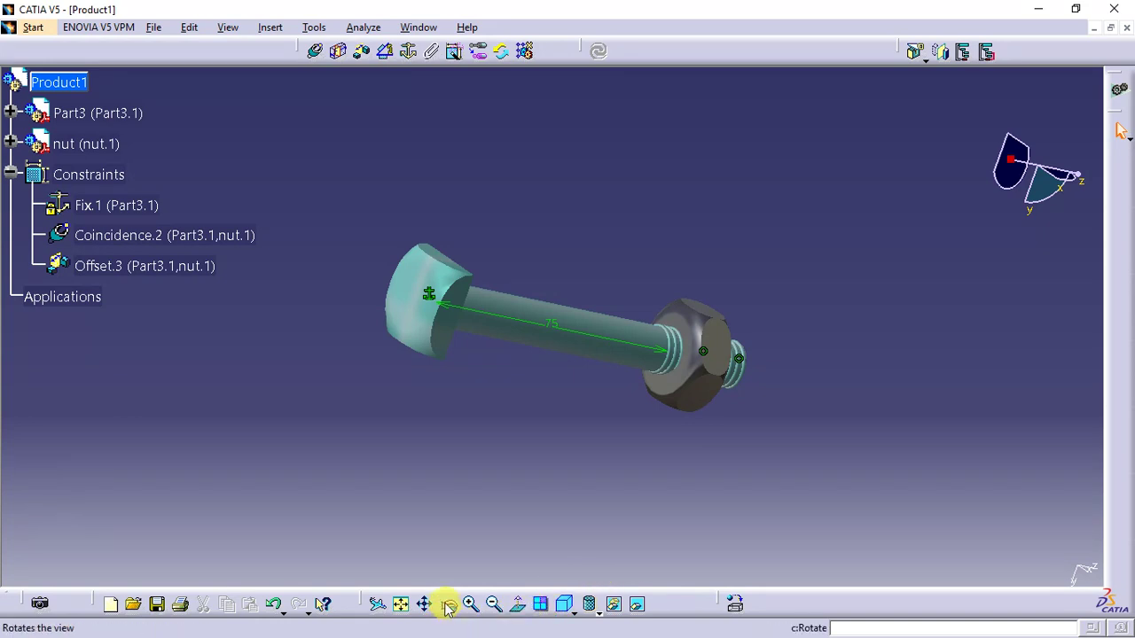
- Hide the offset constraint and the whole Constraints group in the assembly
{"action": "left_click", "coordinate": [563, 604]}
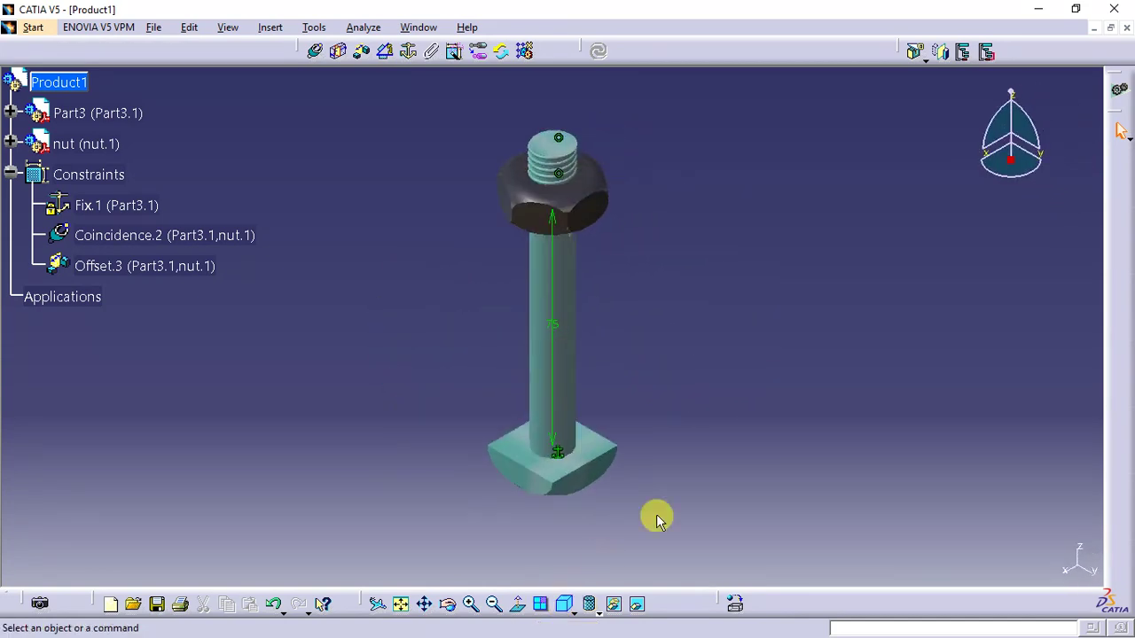
{"action": "right_click", "coordinate": [105, 270]}
{"action": "left_click", "coordinate": [135, 316]}
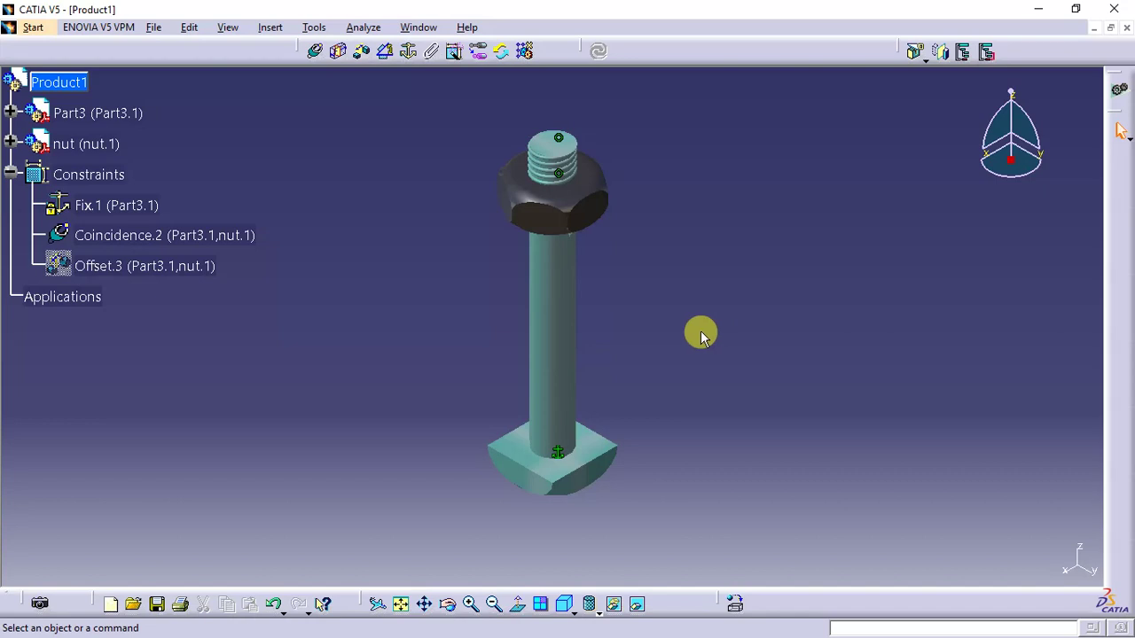
{"action": "right_click", "coordinate": [96, 182]}
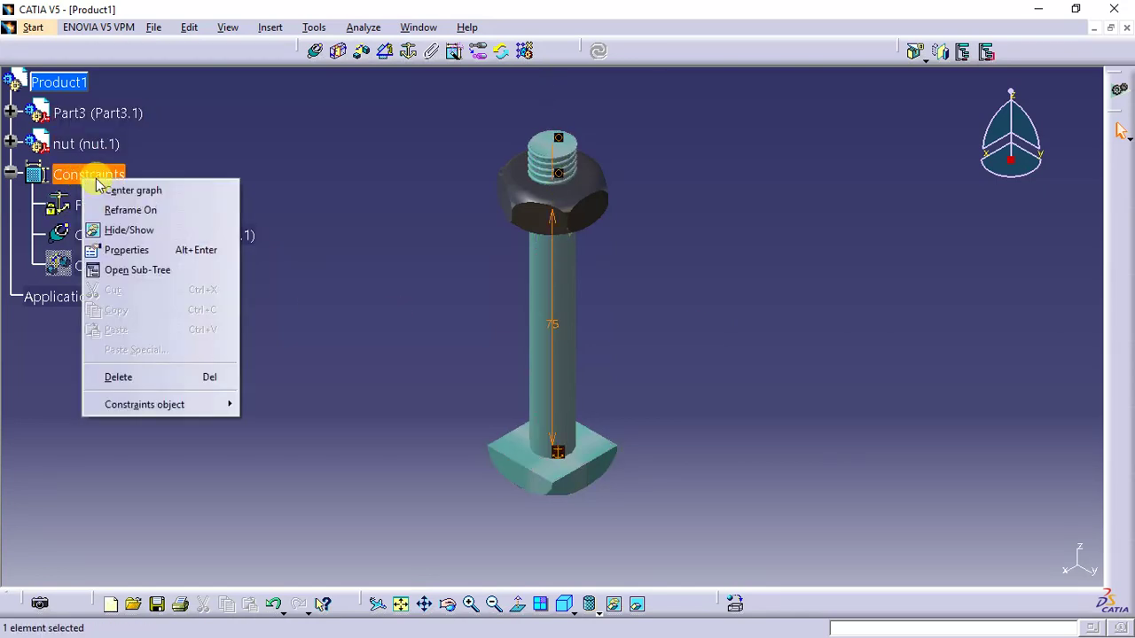
{"action": "left_click", "coordinate": [135, 231]}
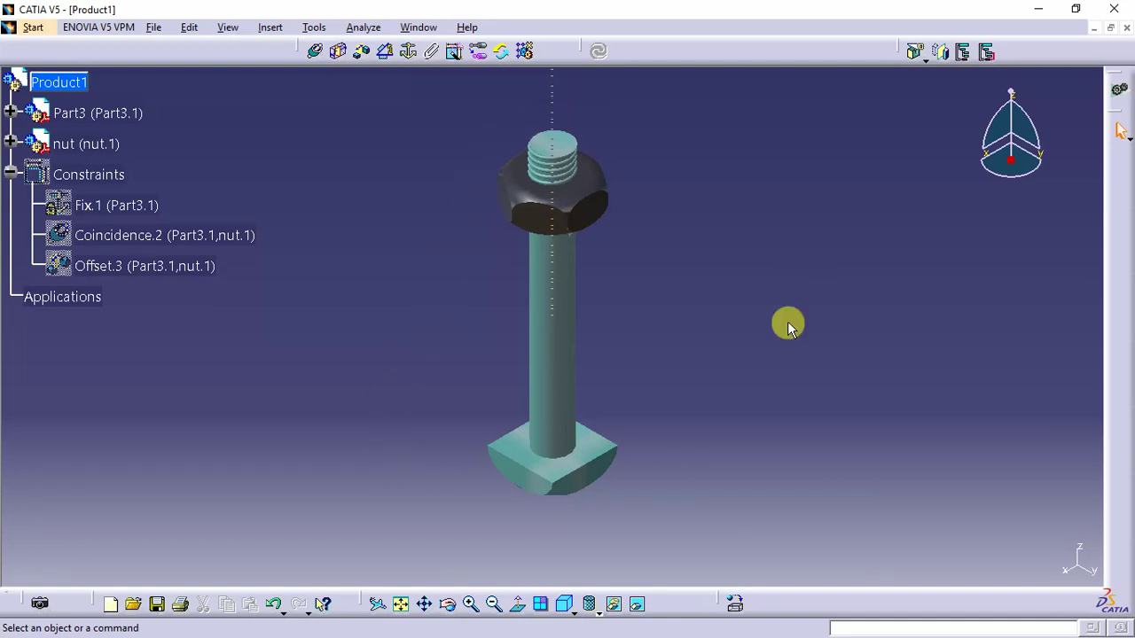
{"action": "left_click", "coordinate": [564, 603]}
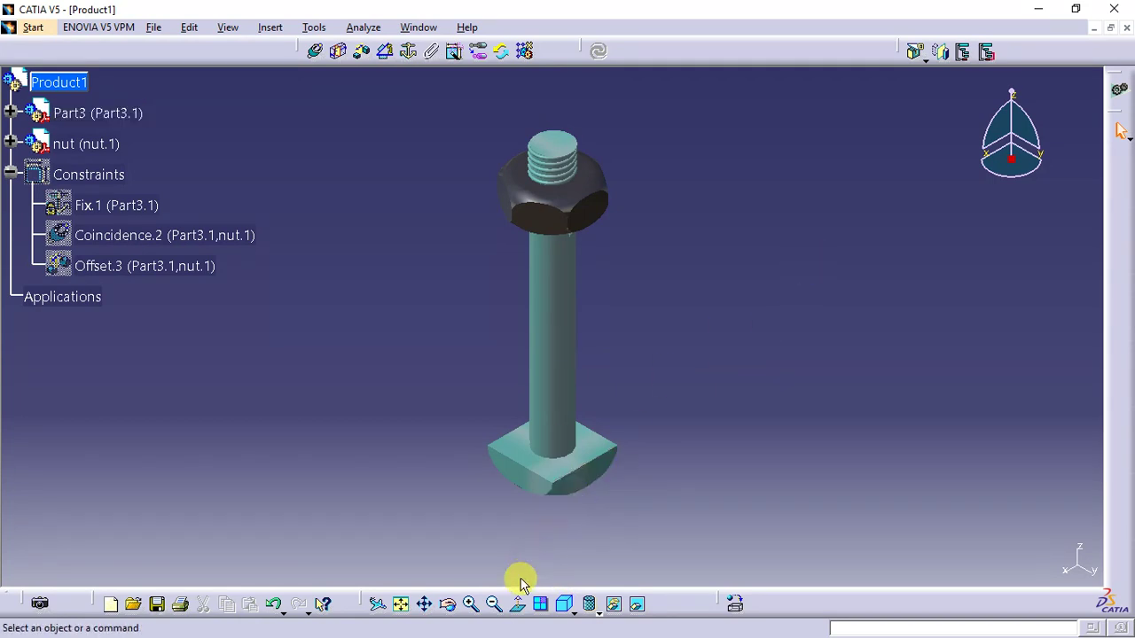
{"action": "left_click", "coordinate": [447, 604]}
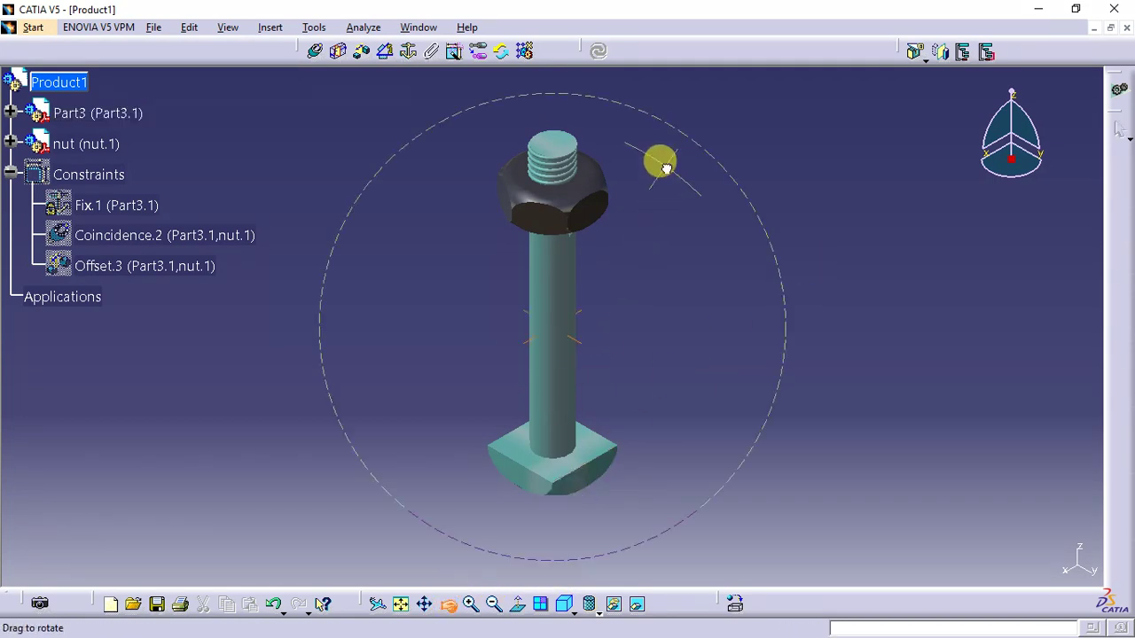
{"action": "left_click_drag", "start_coordinate": [666, 168], "coordinate": [637, 204]}
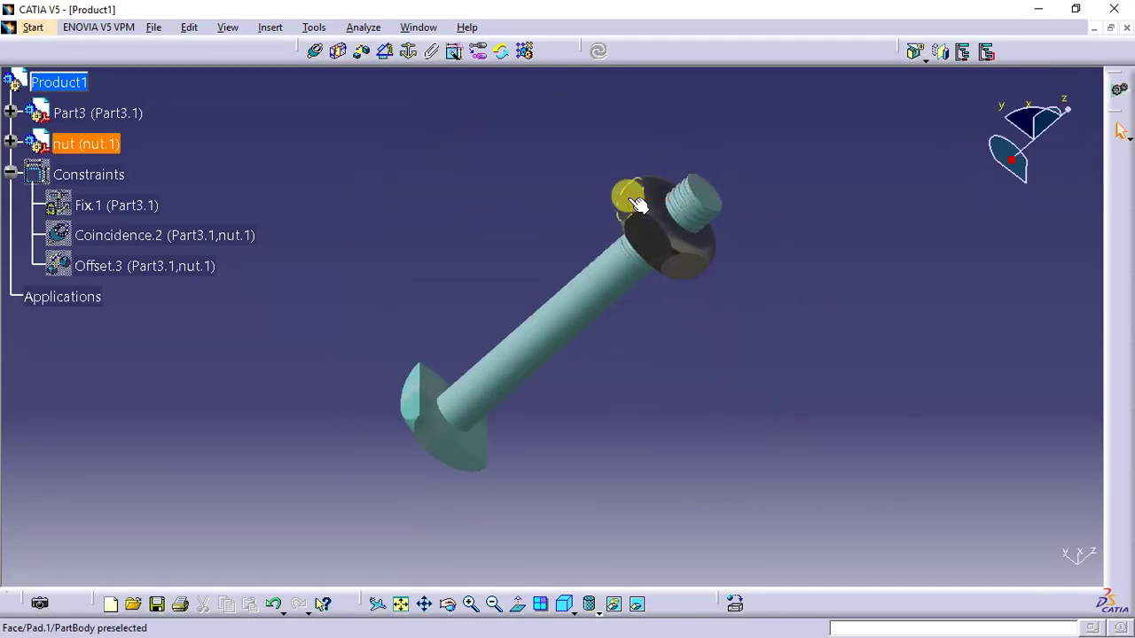